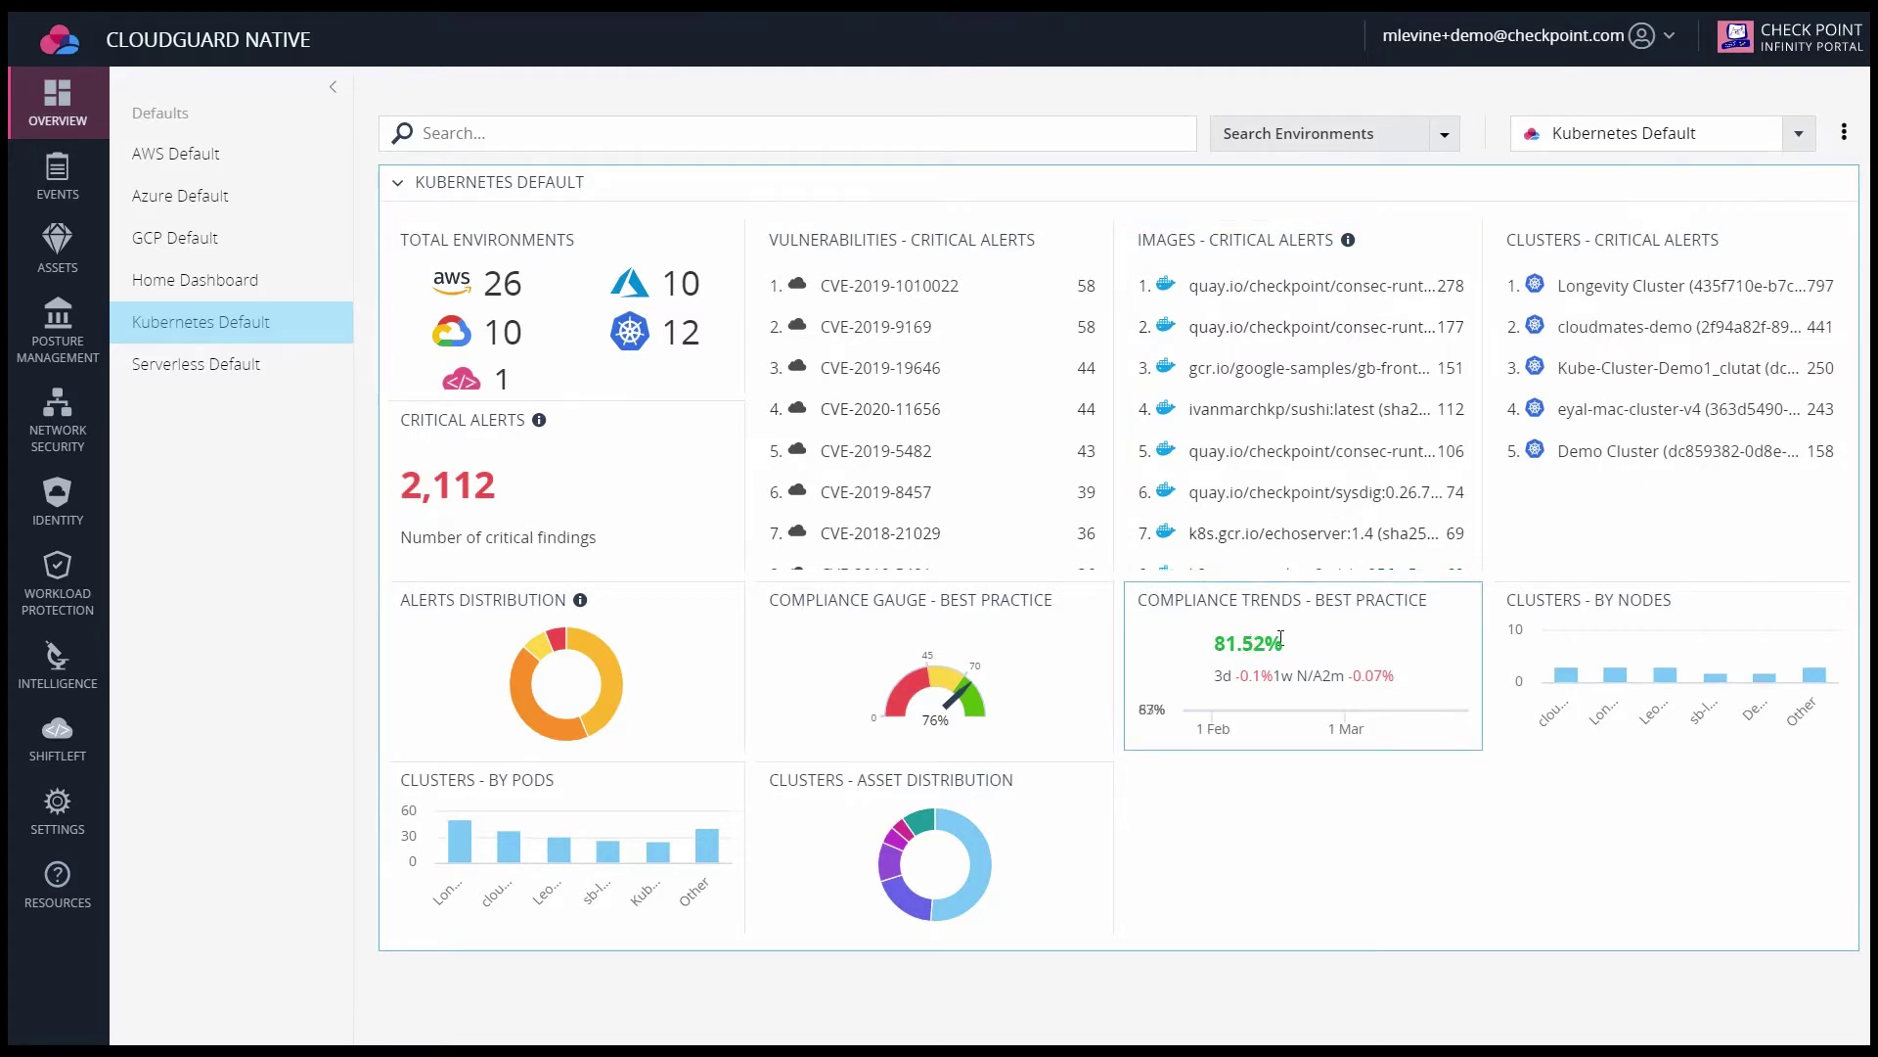
Open the details of the cloudmates-demo Kubernetes environment.
mouse_move(879, 916)
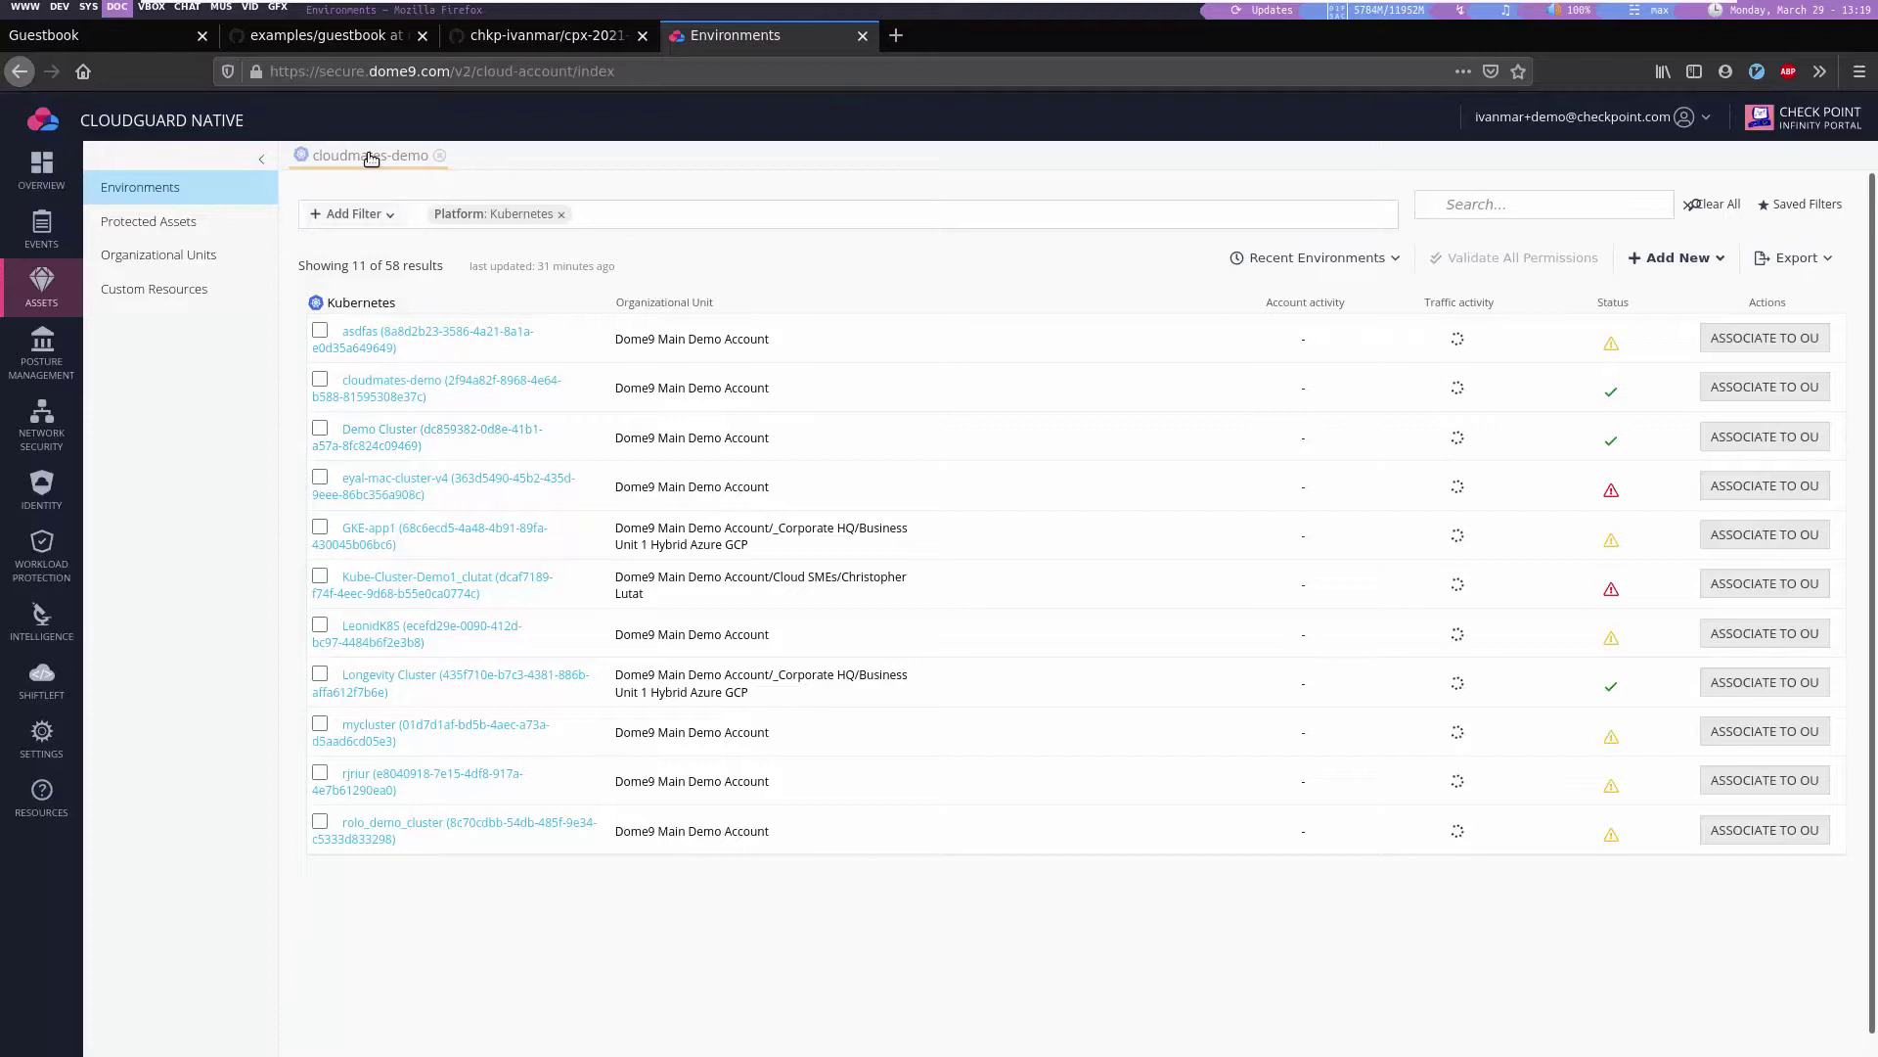
left_click(371, 158)
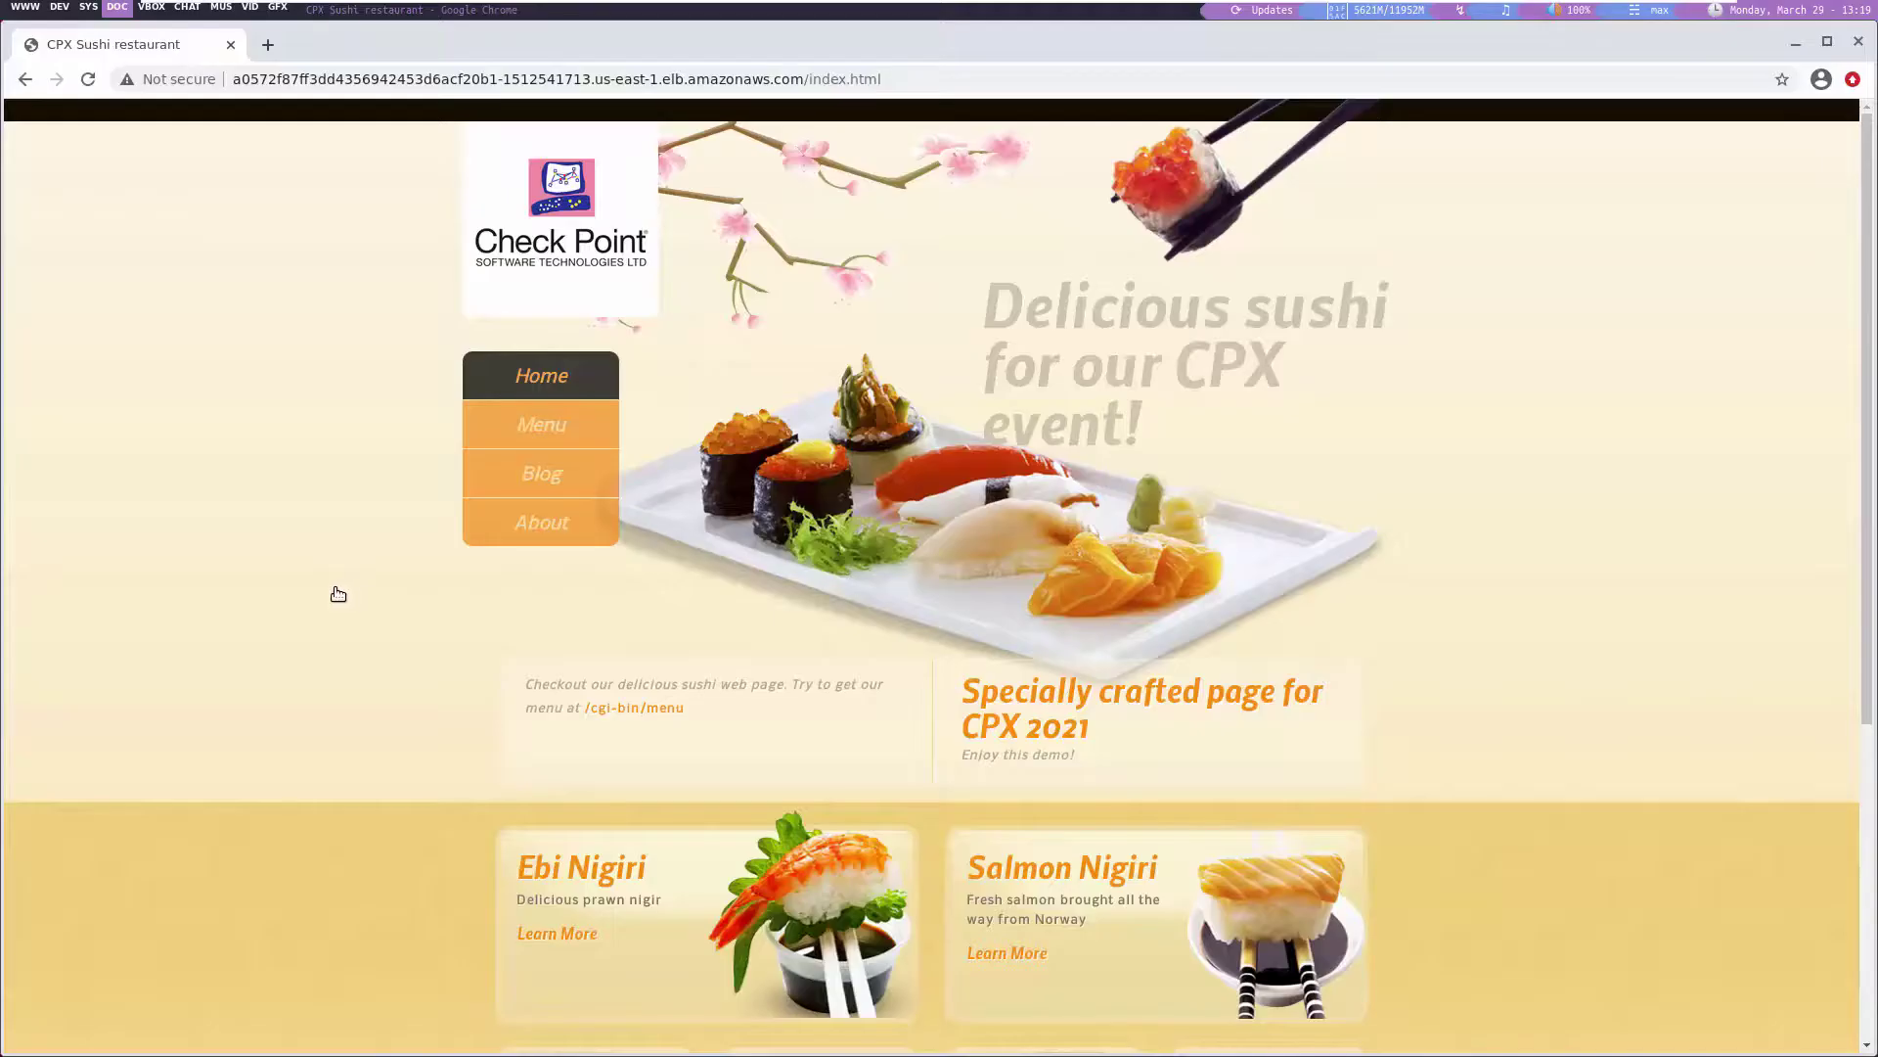
Switch to the CPX Sushi restaurant website in Chrome, view its Blog page and return to its Home page.
mouse_move(563, 426)
left_click(671, 431)
left_click(514, 479)
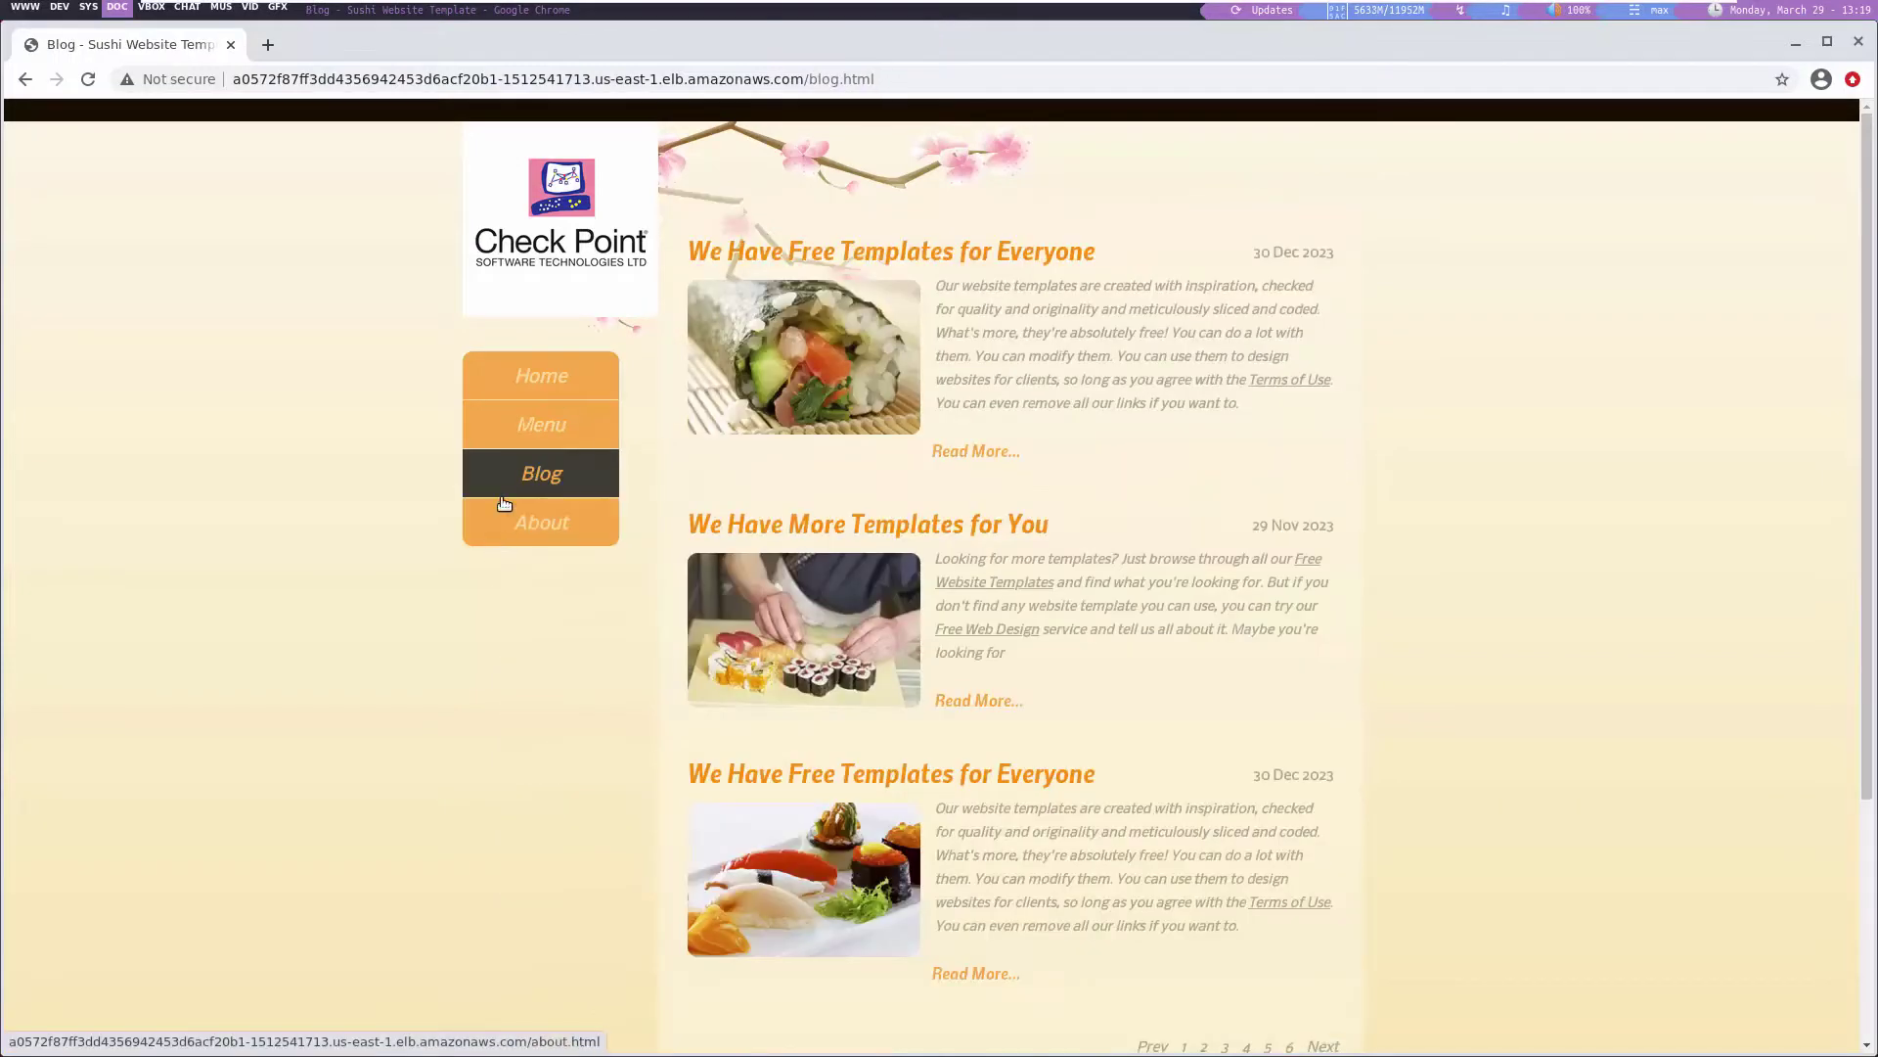
left_click(541, 376)
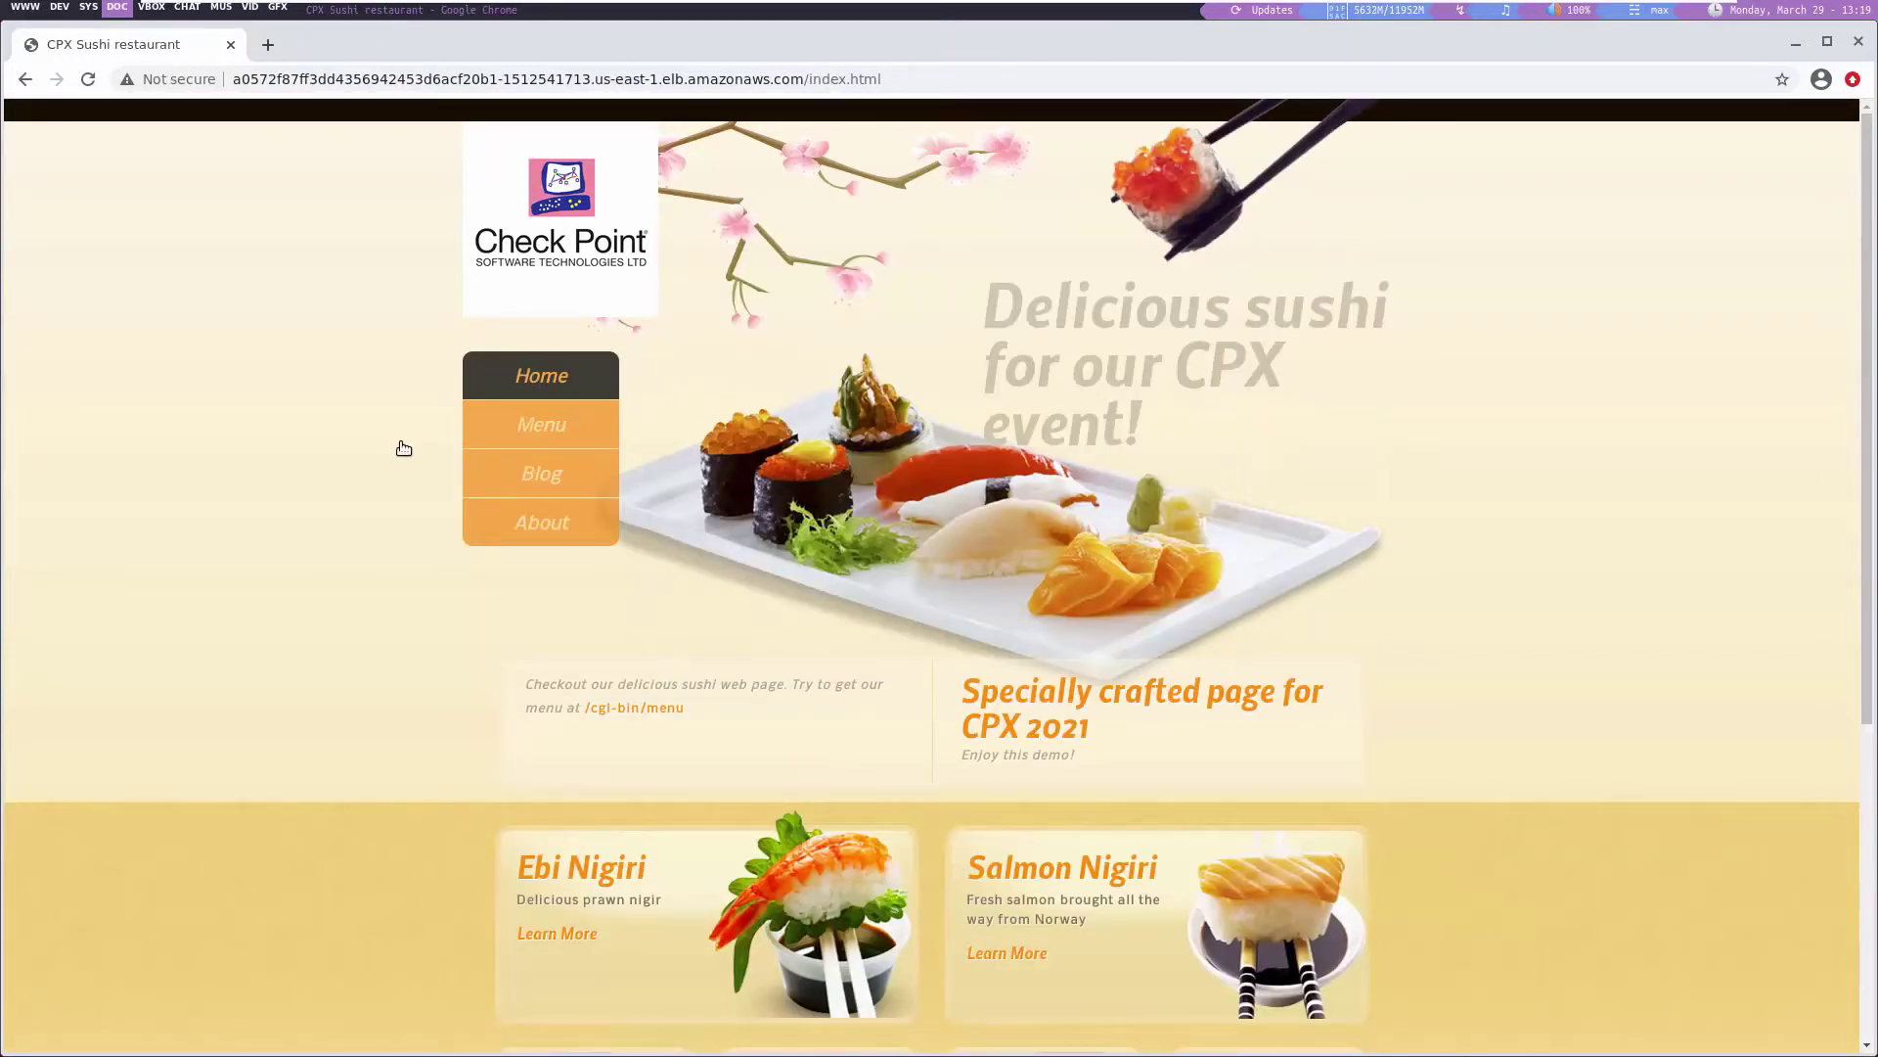
Switch back to CloudGuard in Firefox and look through the protected assets of the cloudmates-demo cluster.
key("alt+Tab")
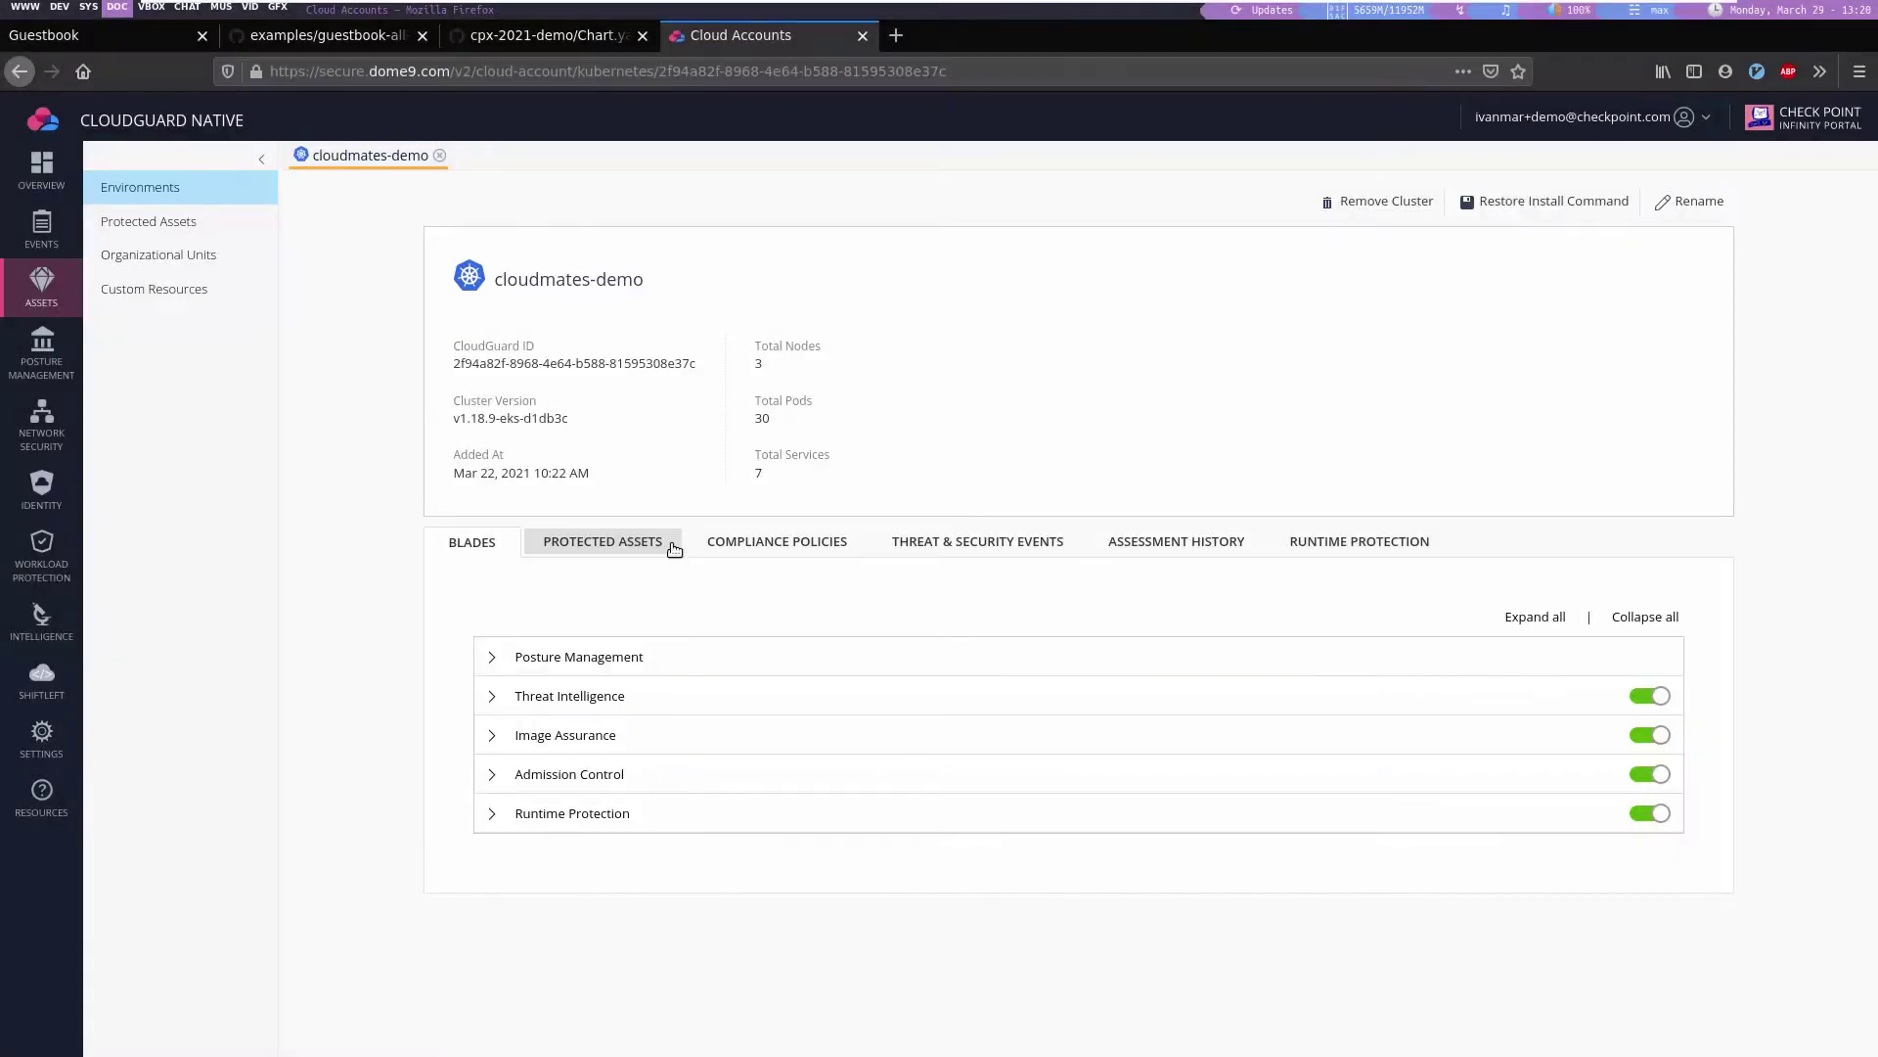
left_click(666, 548)
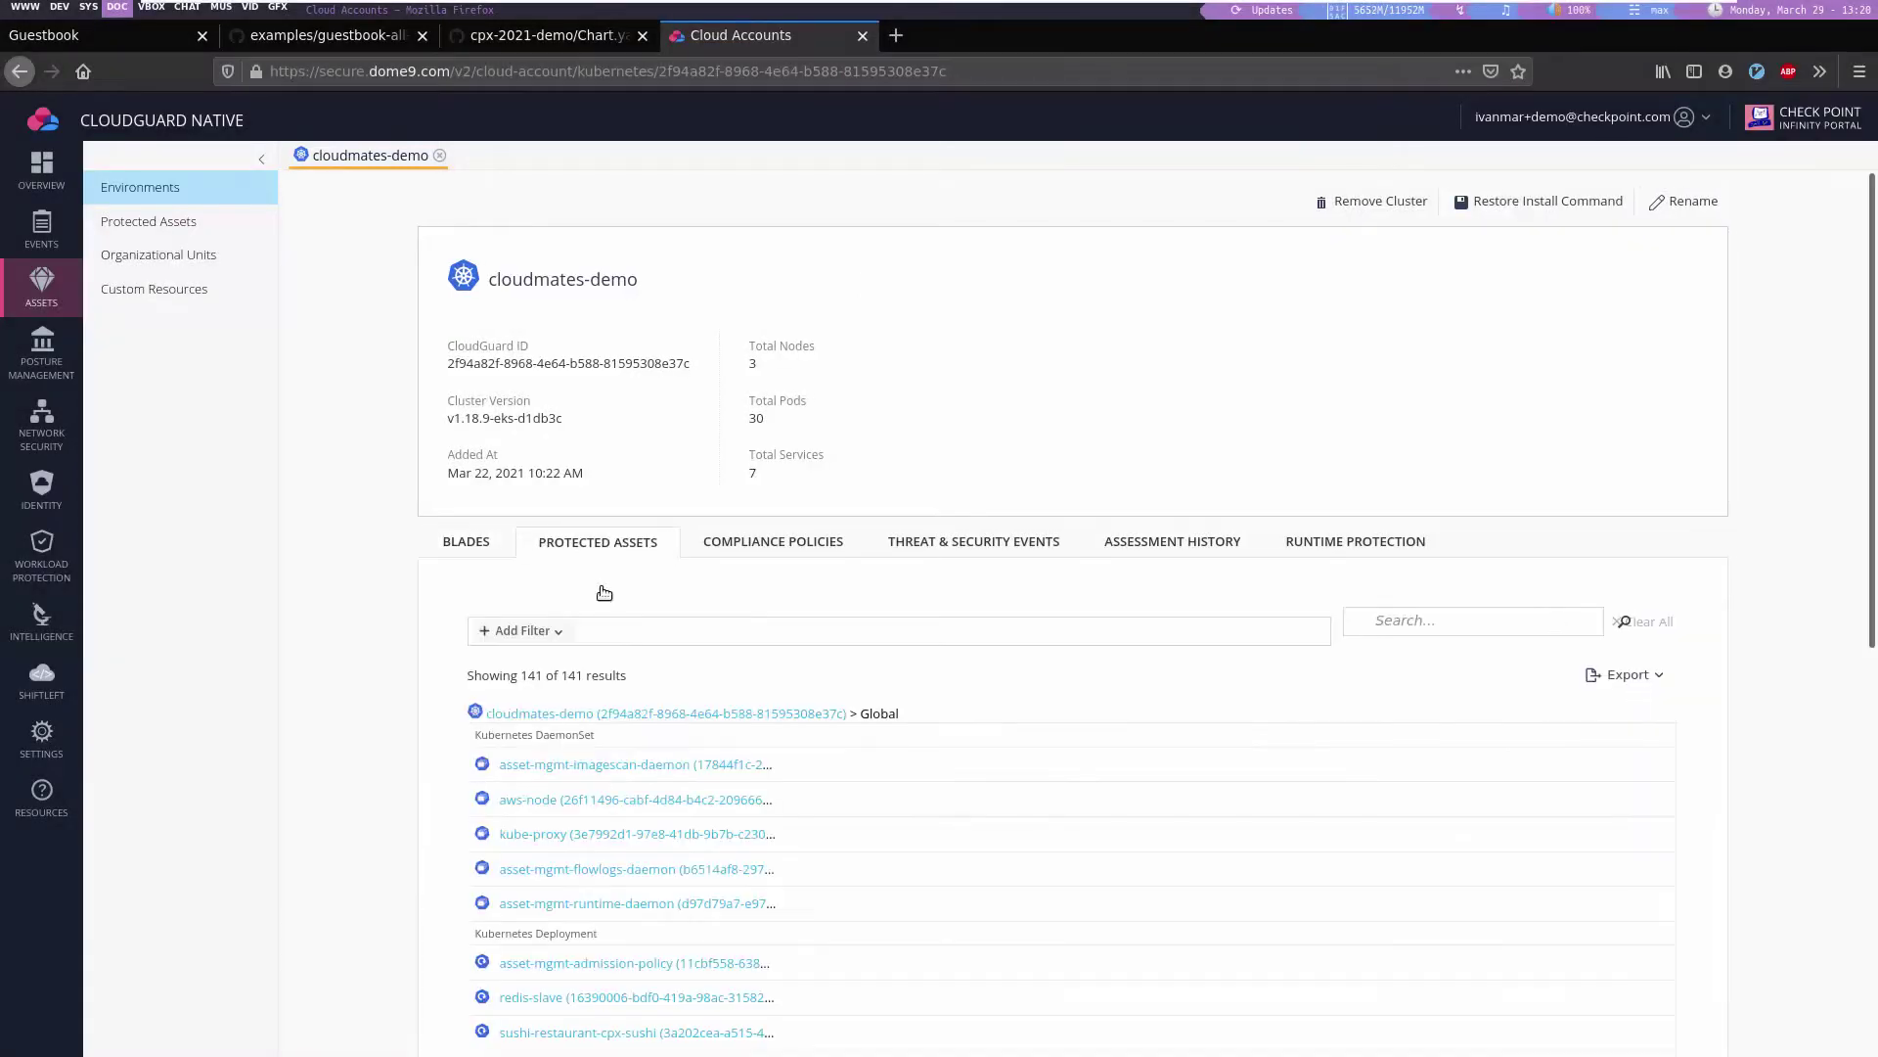
scroll(384, 713, "down", 2)
scroll(384, 713, "down", 2)
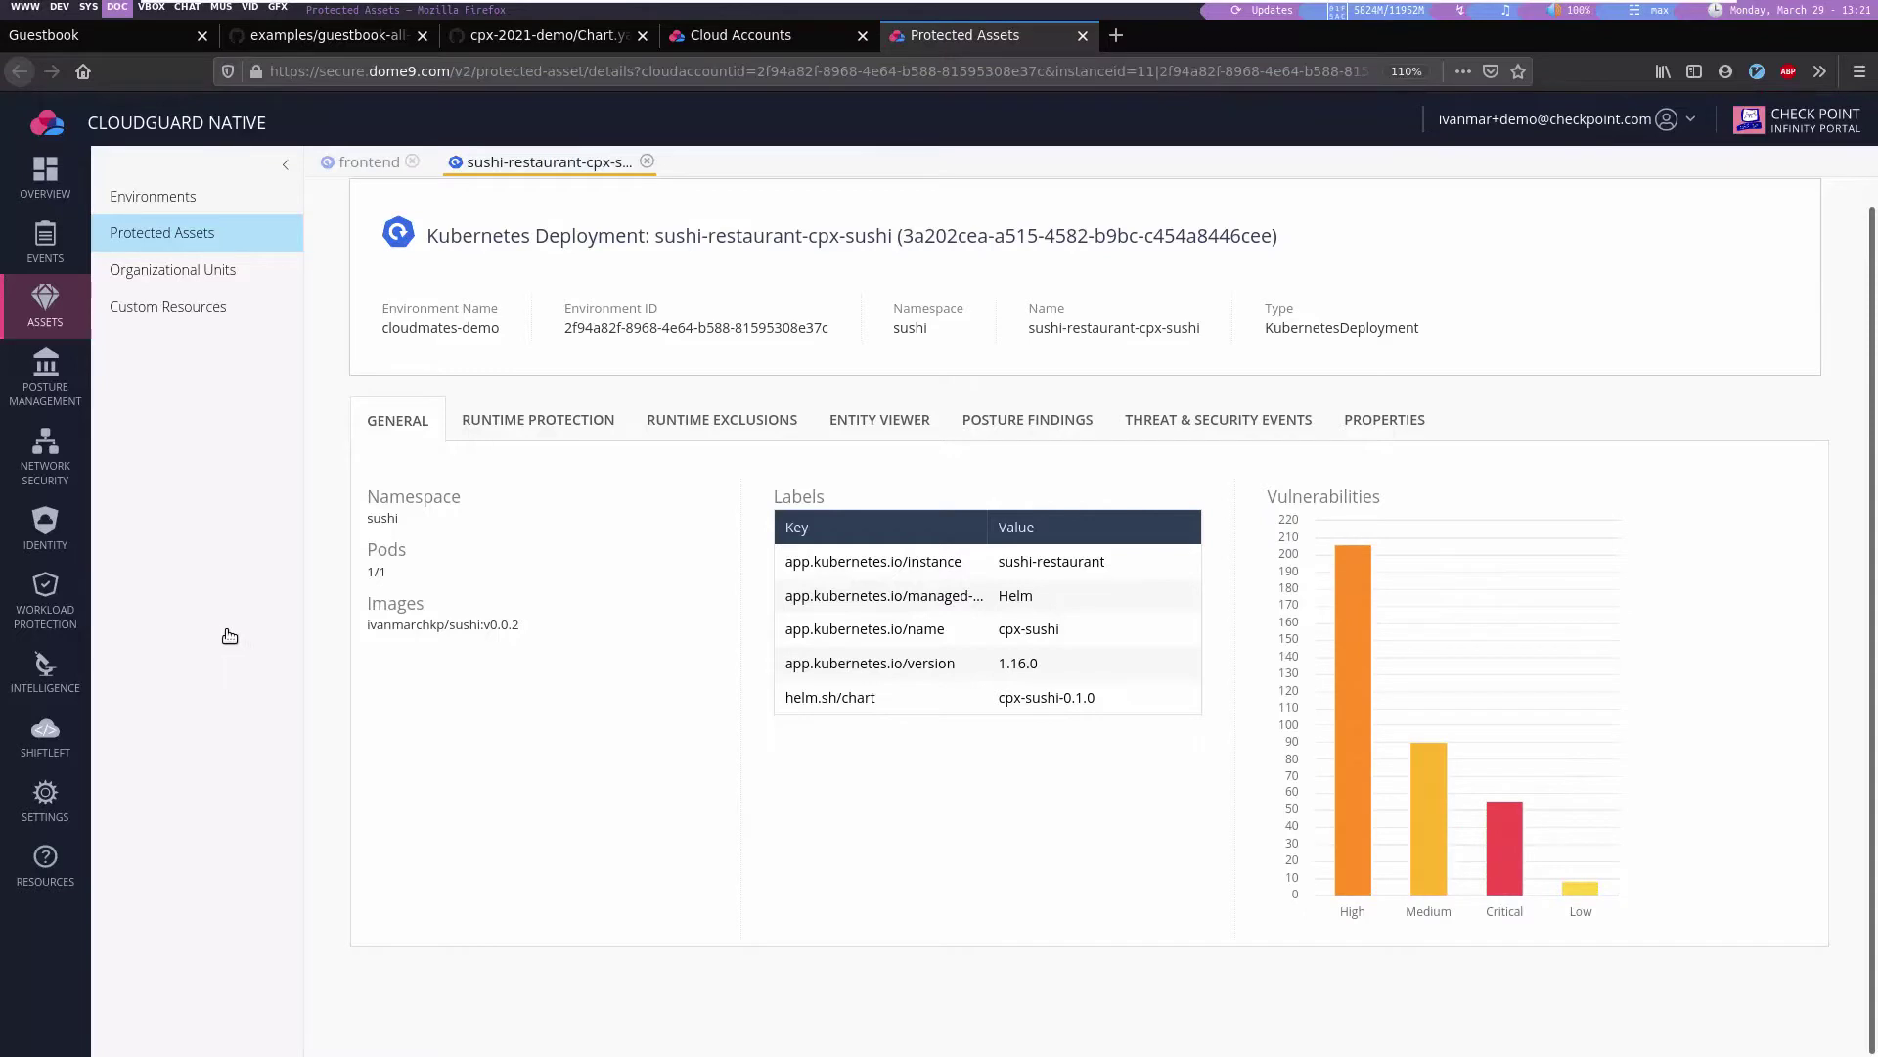
Review the runtime protection allow list of the sushi-restaurant-cpx-sushi deployment, including its signatures and processes.
left_click(522, 431)
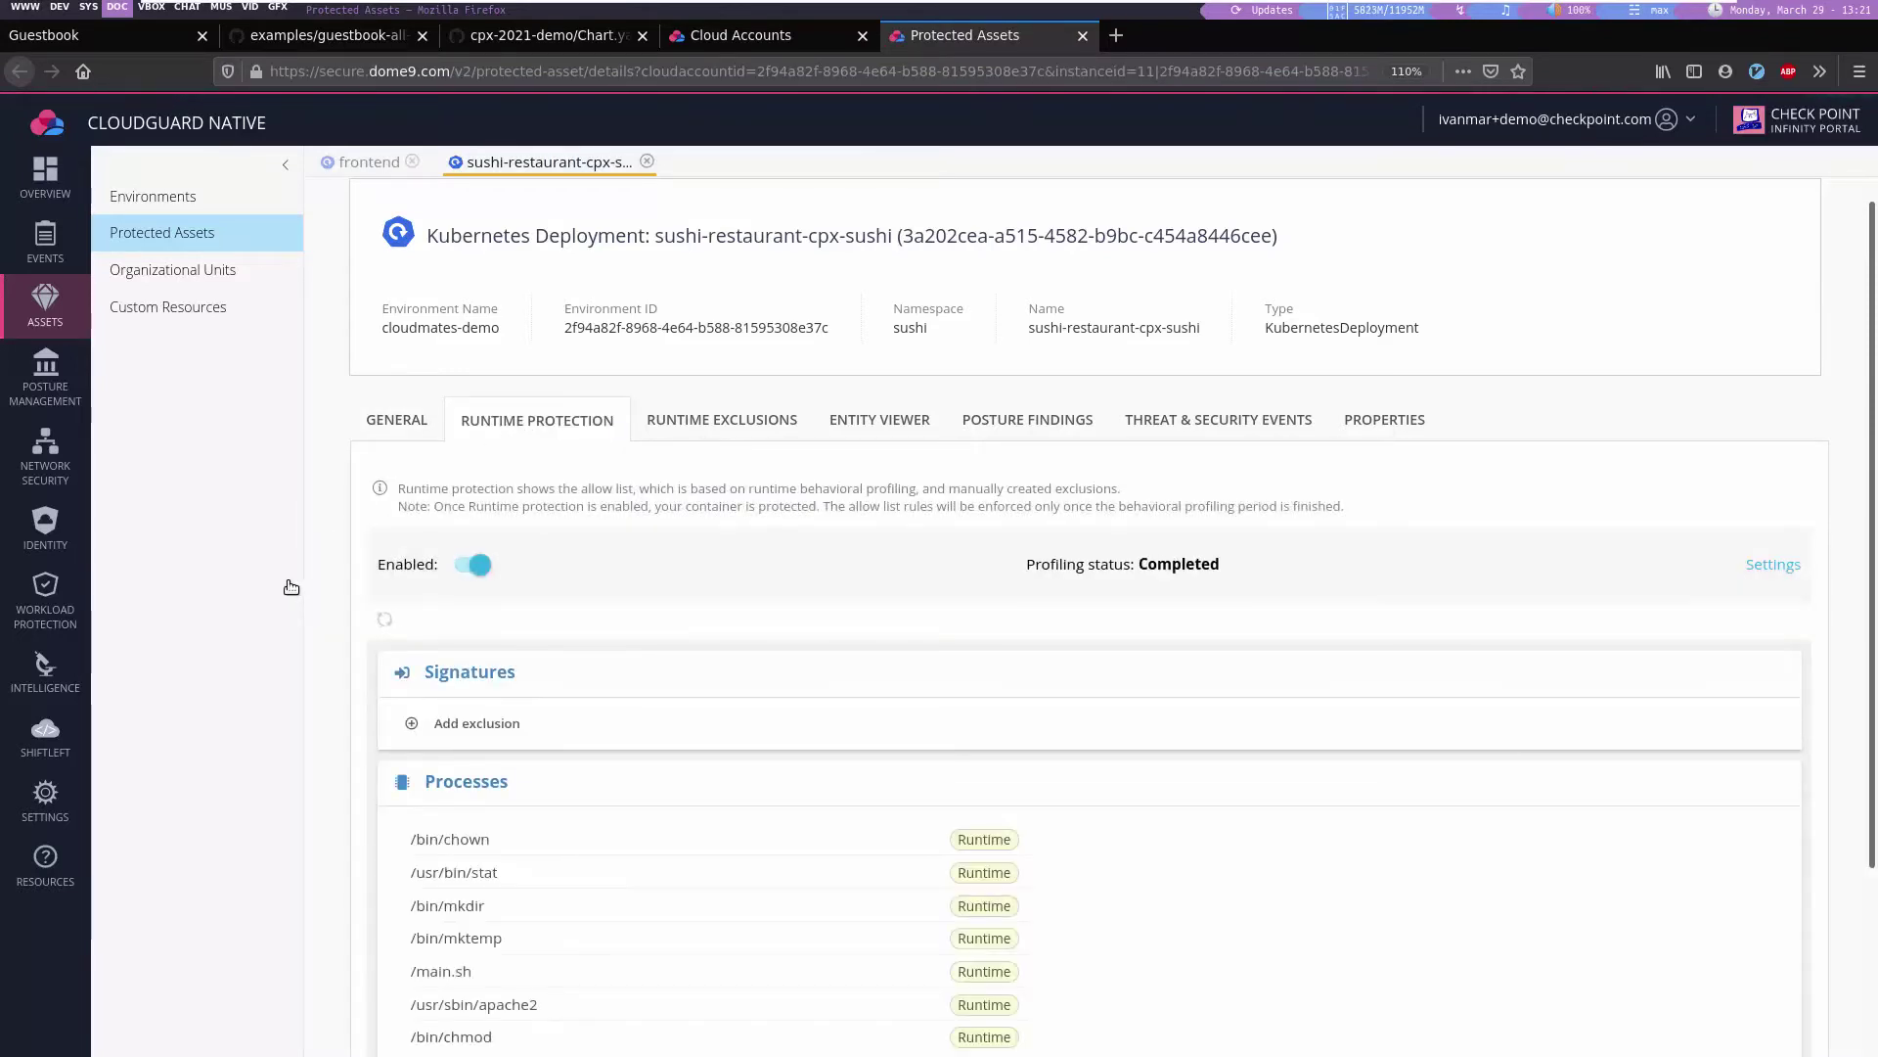
scroll(1875, 759, "down", 2)
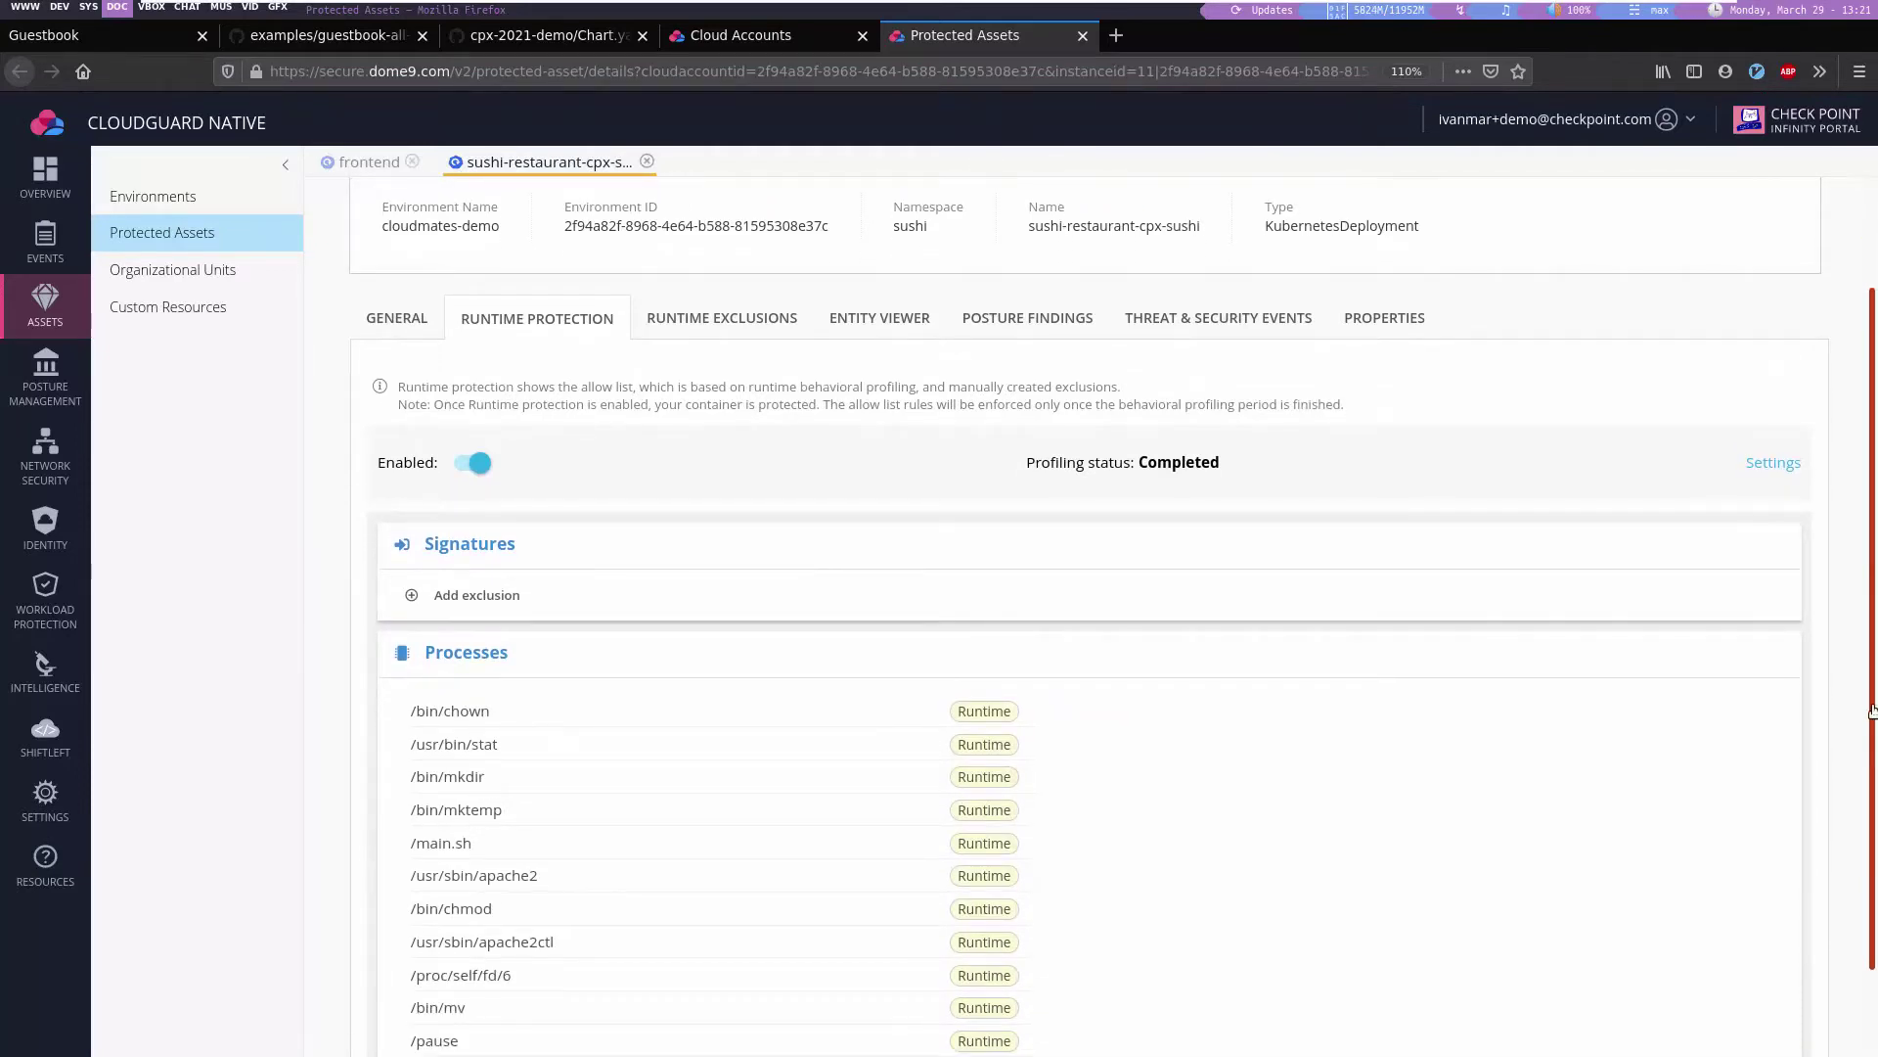
left_click_drag(1874, 711, 1868, 797)
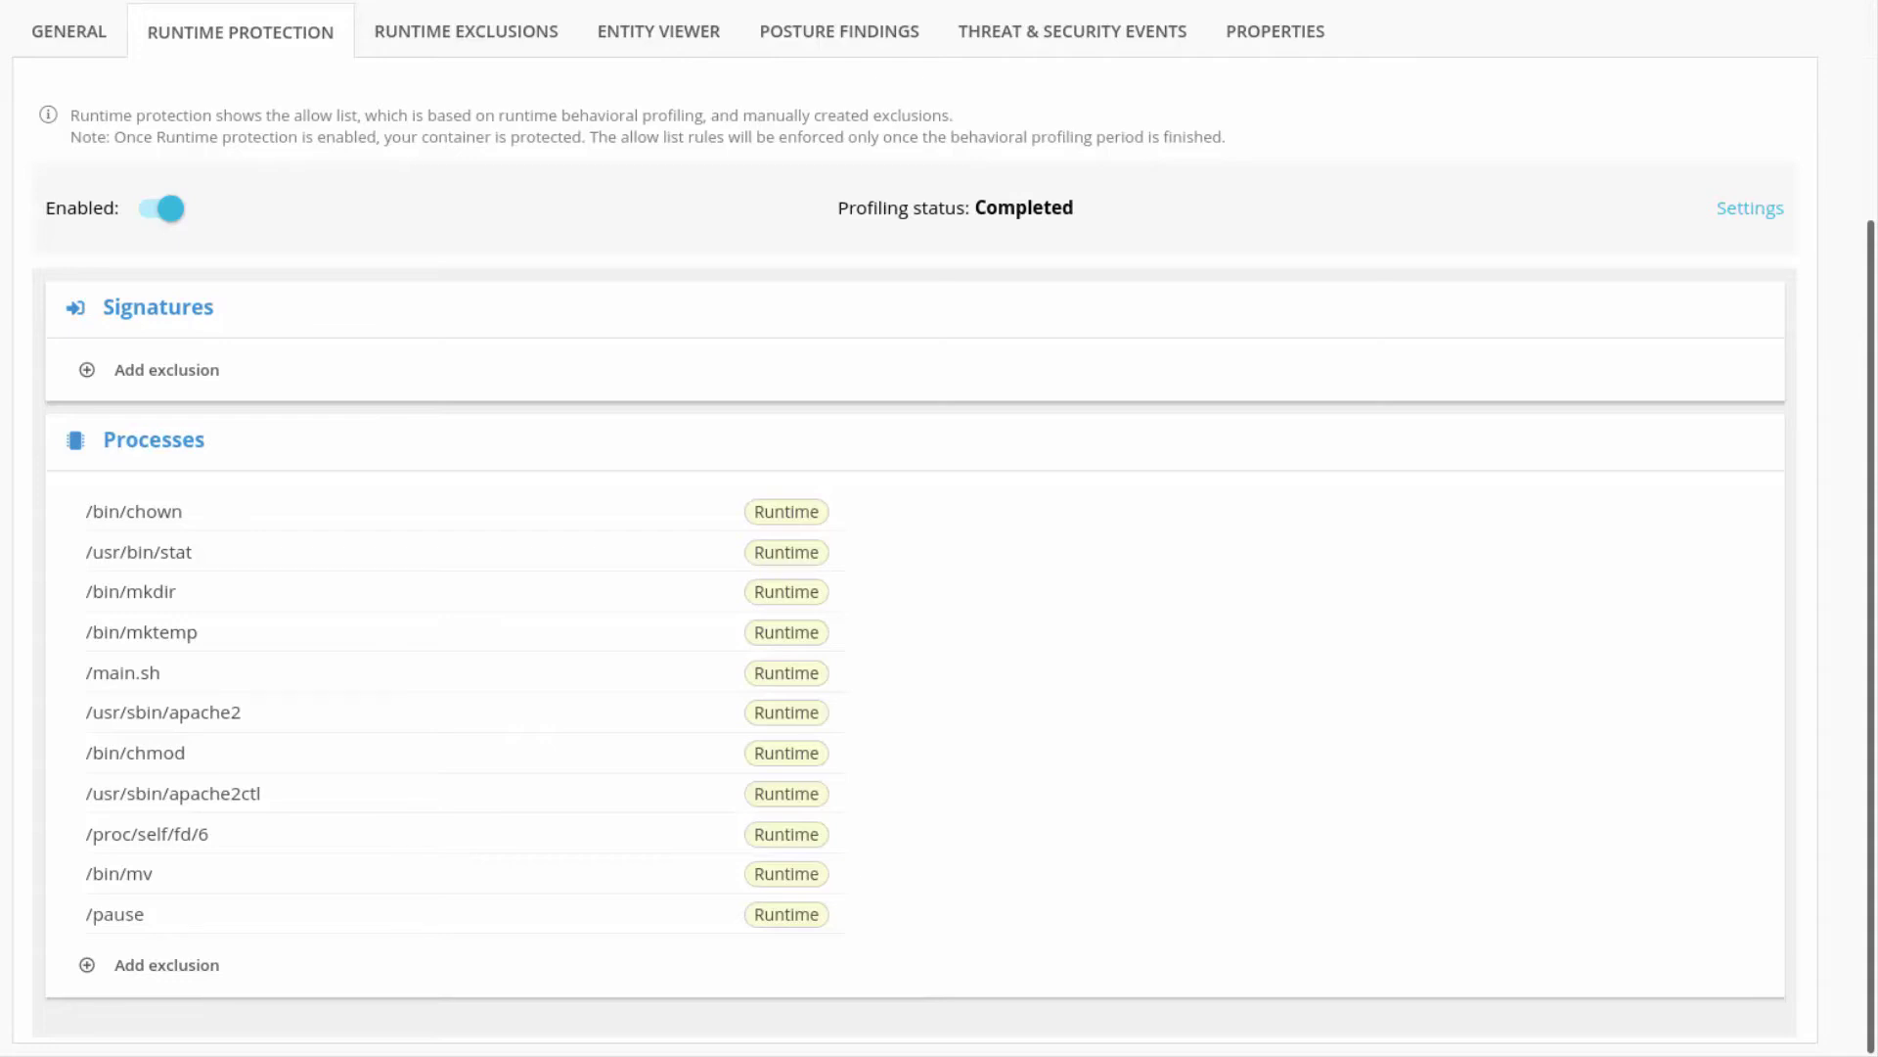
Create a runtime exclusion named Encoding tools with target Signature and the signature "encode - Monitor attempts to use encoding tools: base64.".
left_click(172, 371)
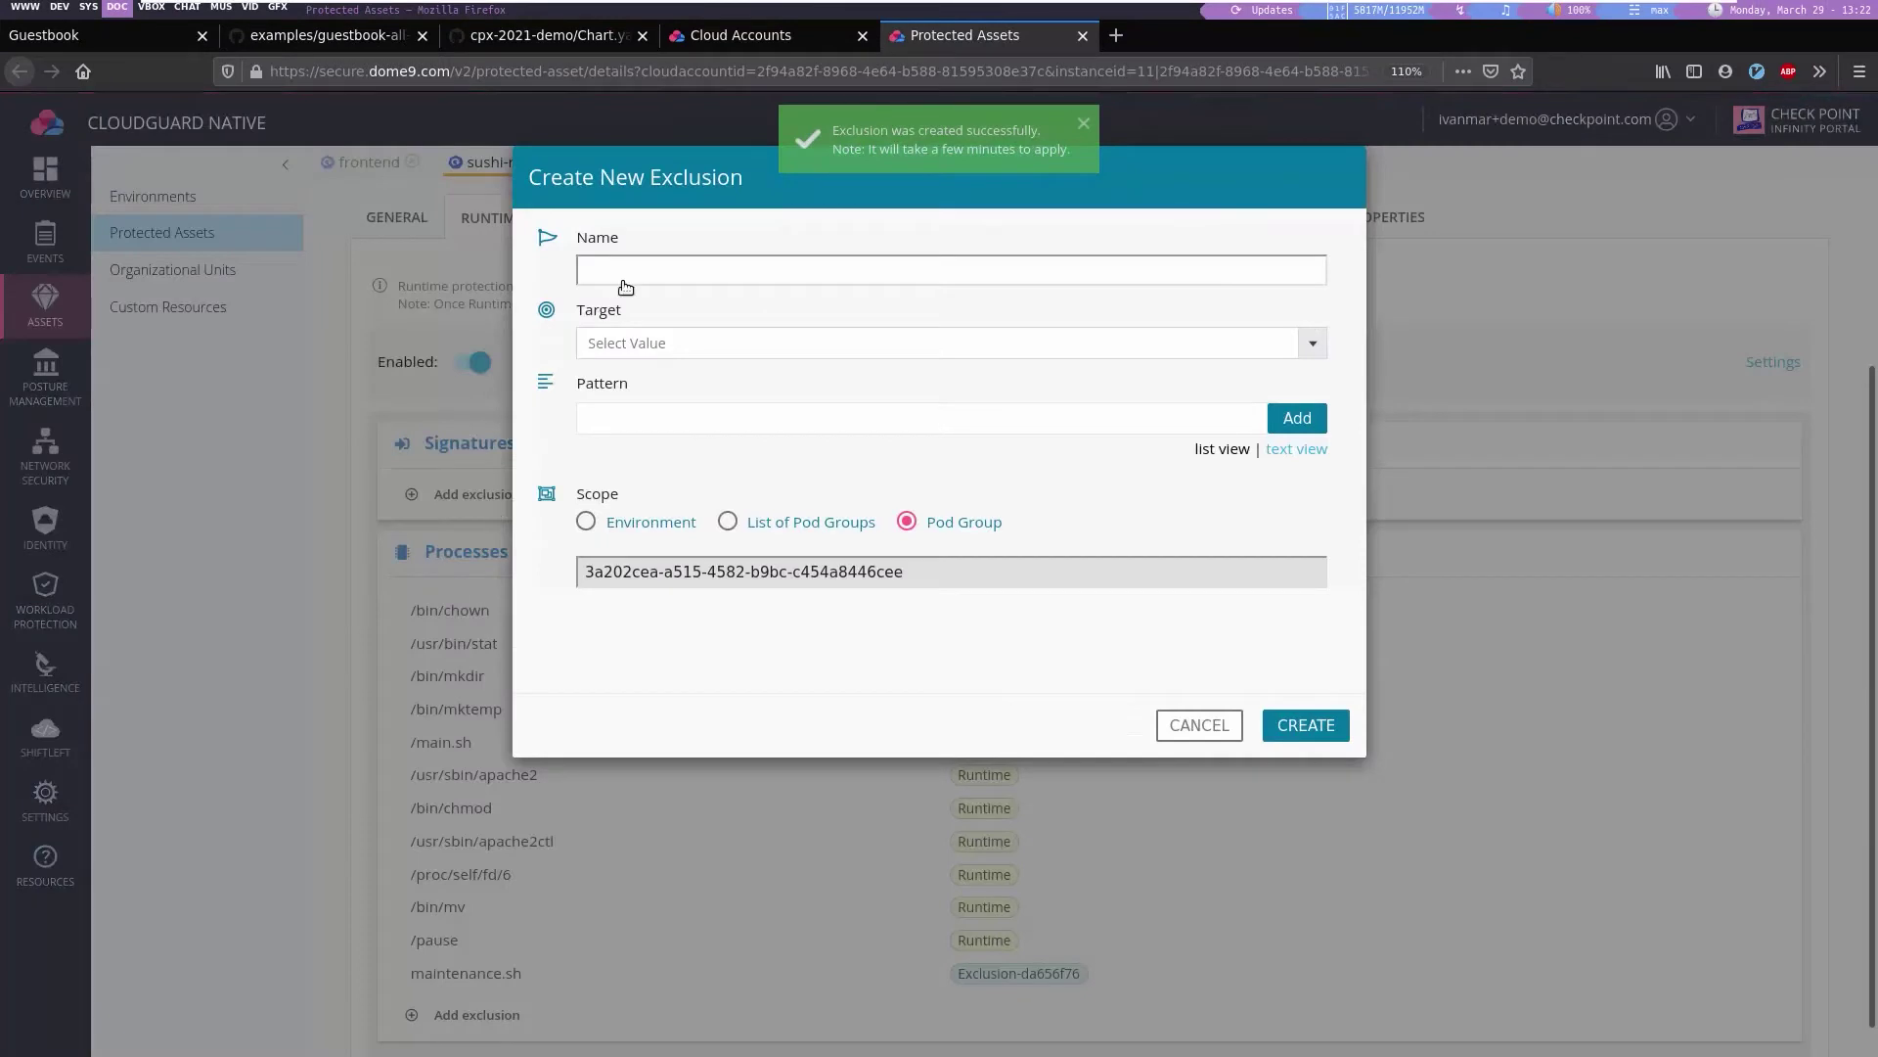
type("Encoding tools")
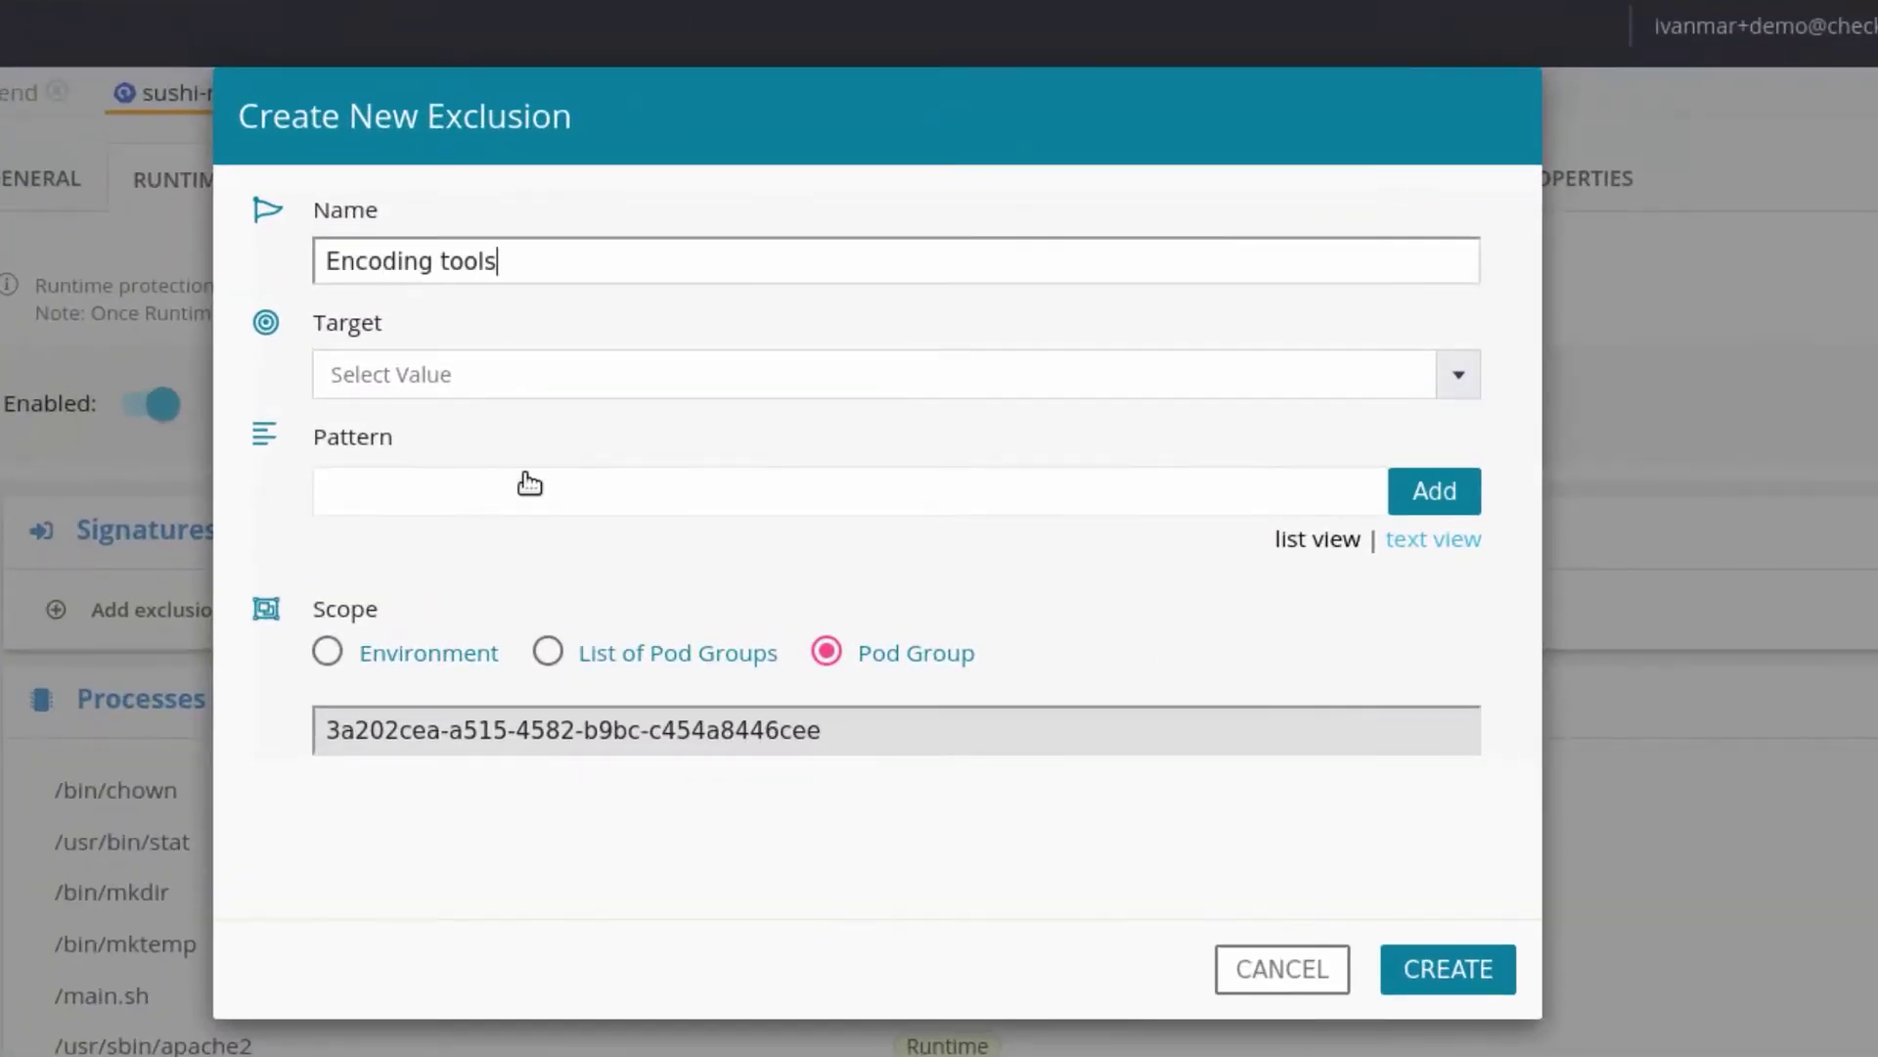
left_click(715, 415)
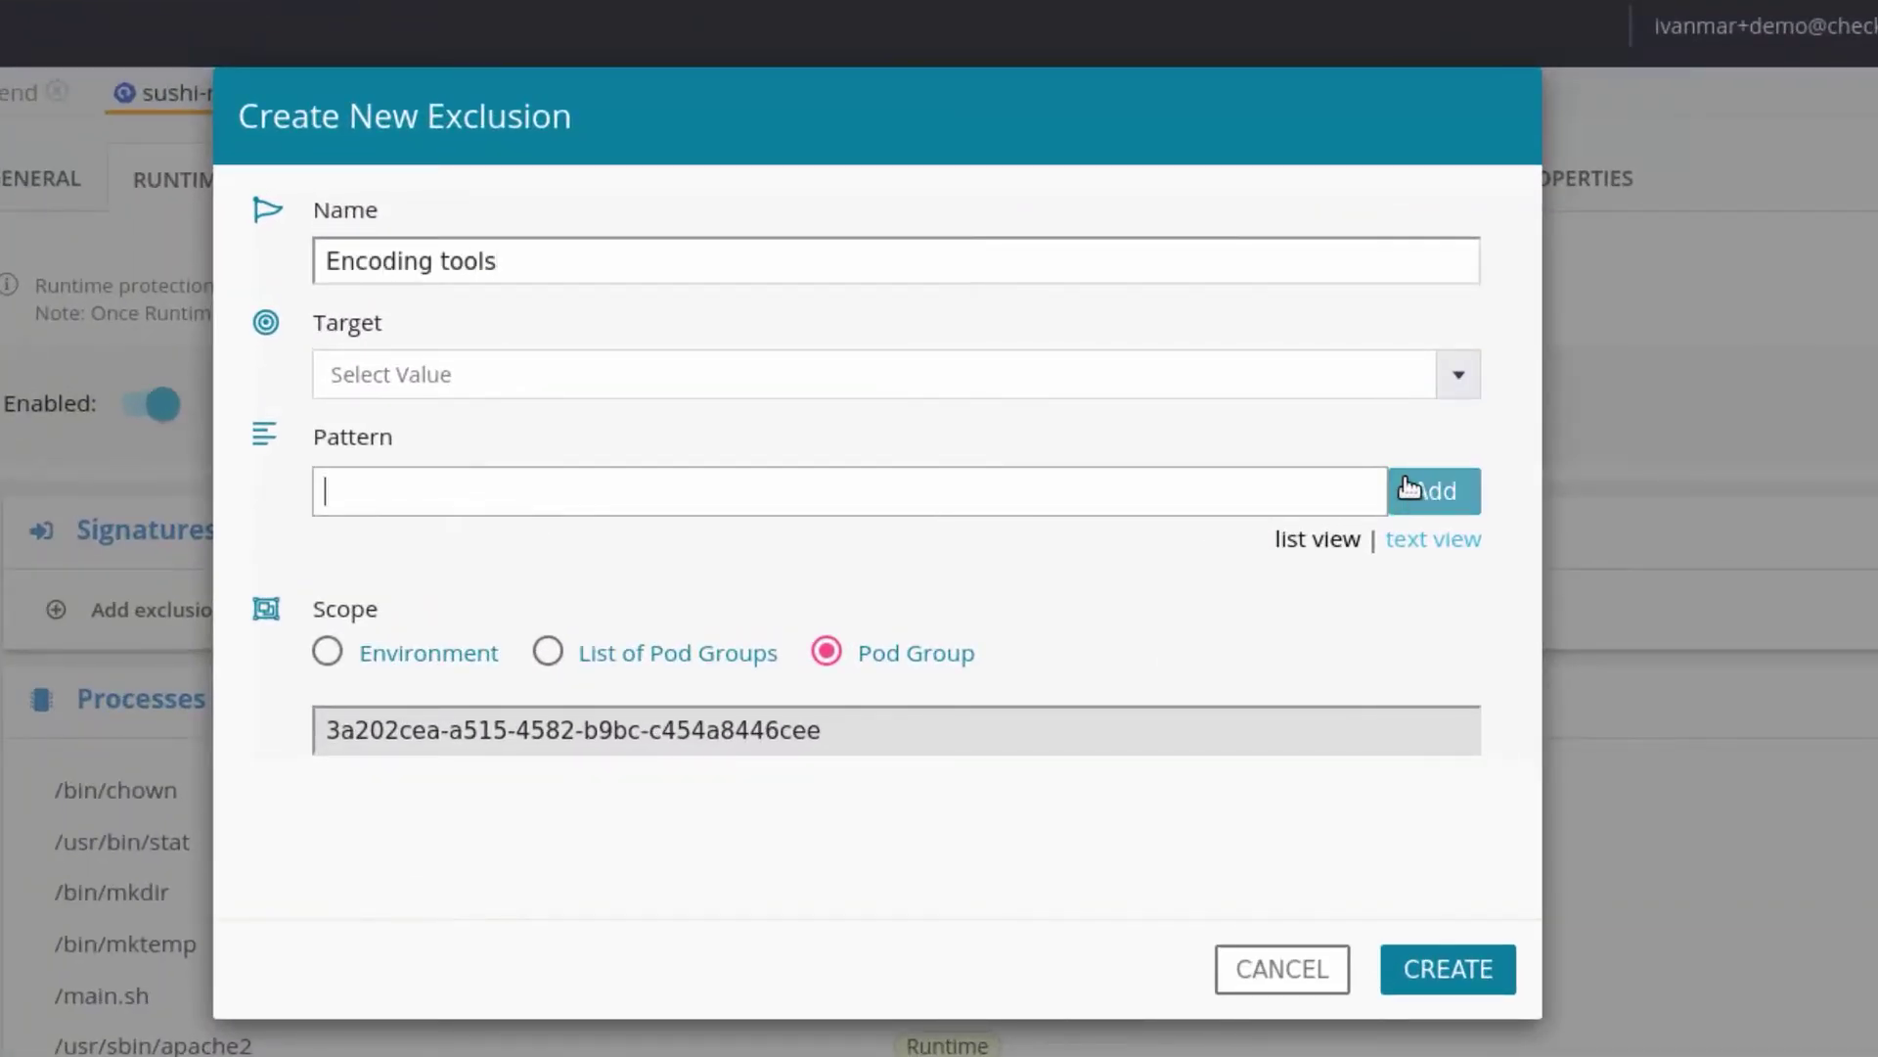
left_click(1458, 374)
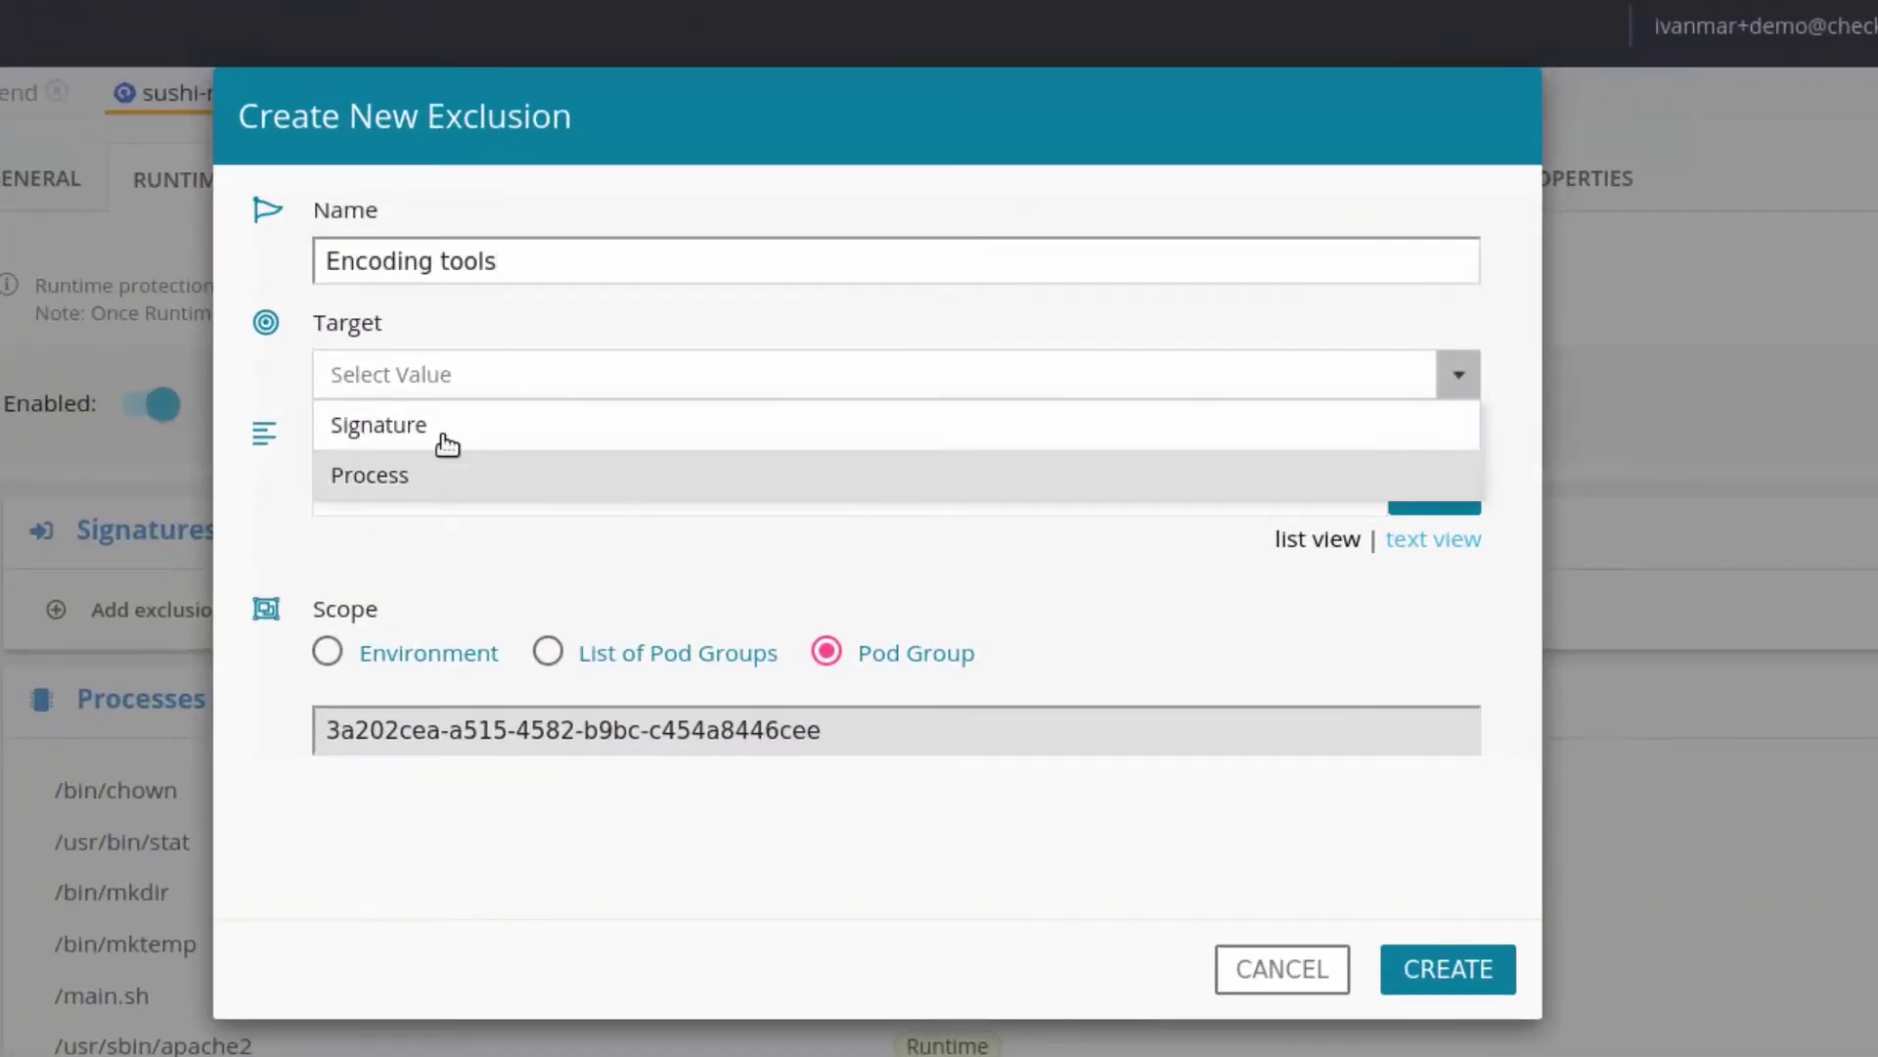
left_click(436, 437)
left_click(1473, 486)
left_click(471, 1018)
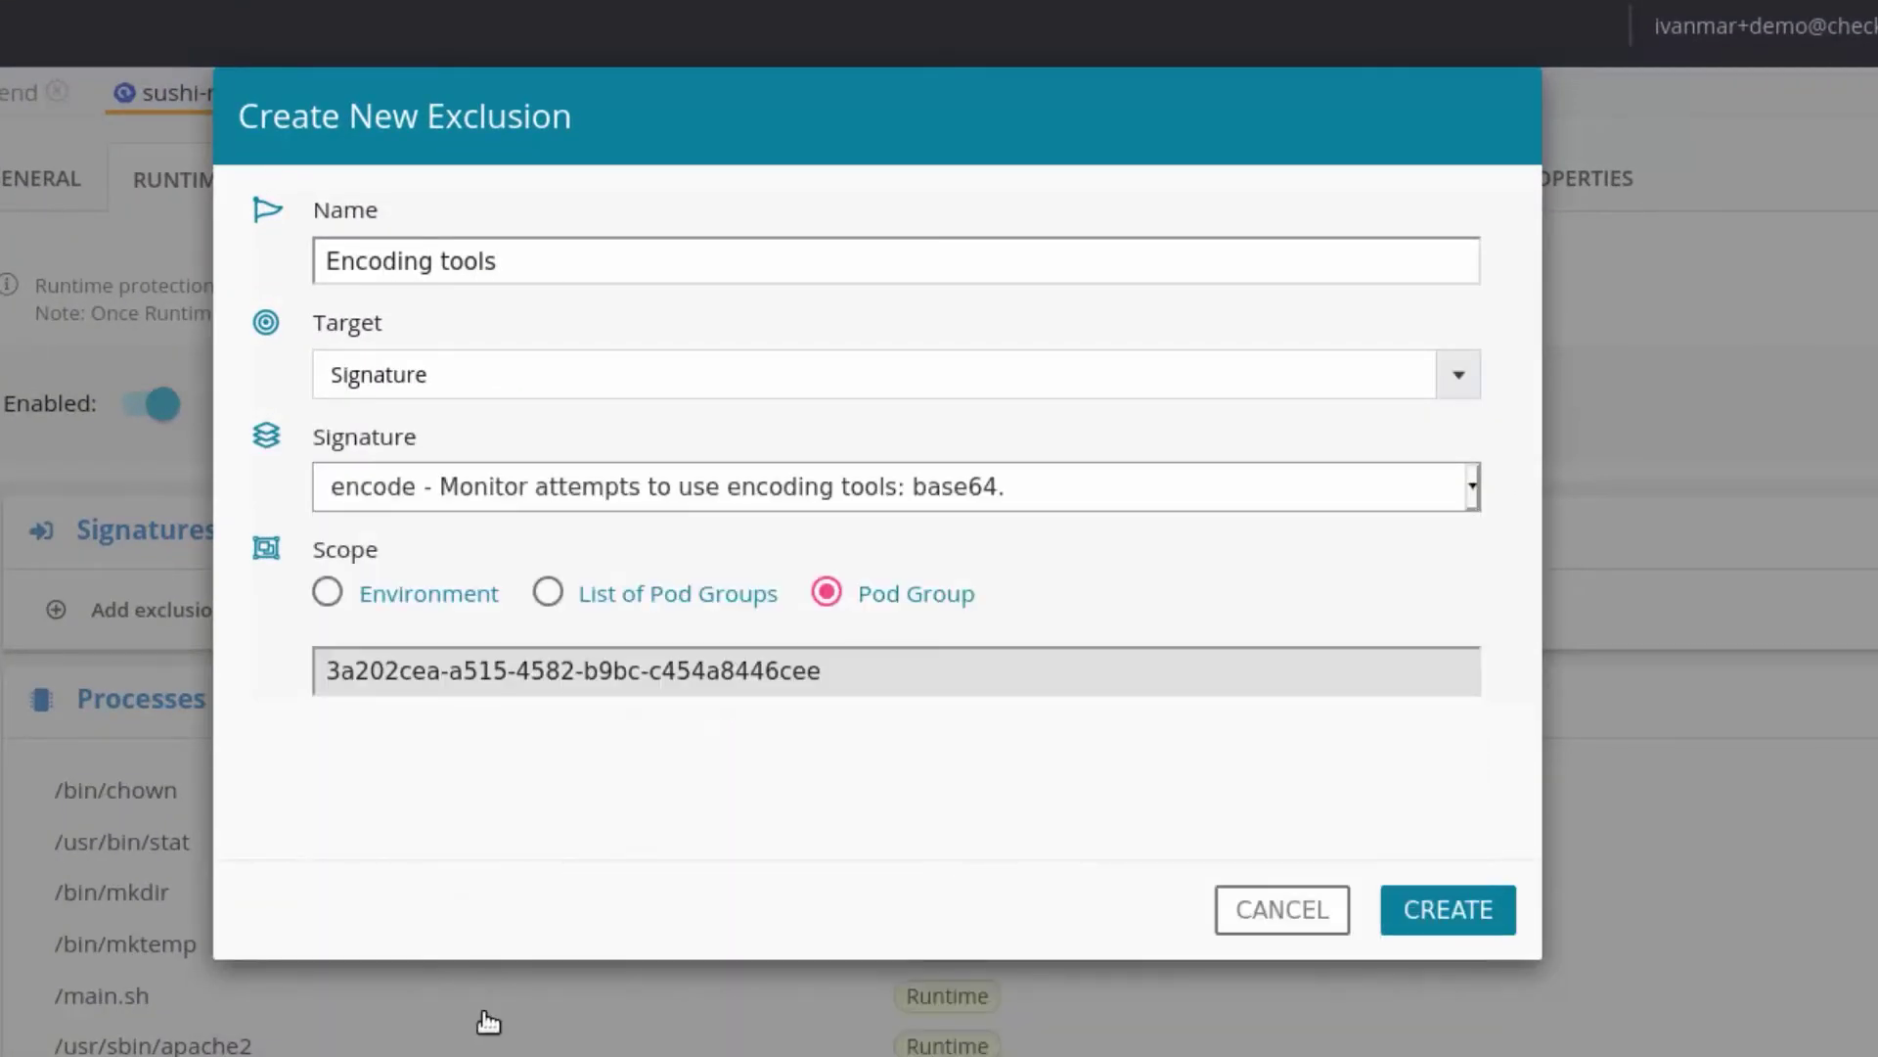
left_click(1447, 909)
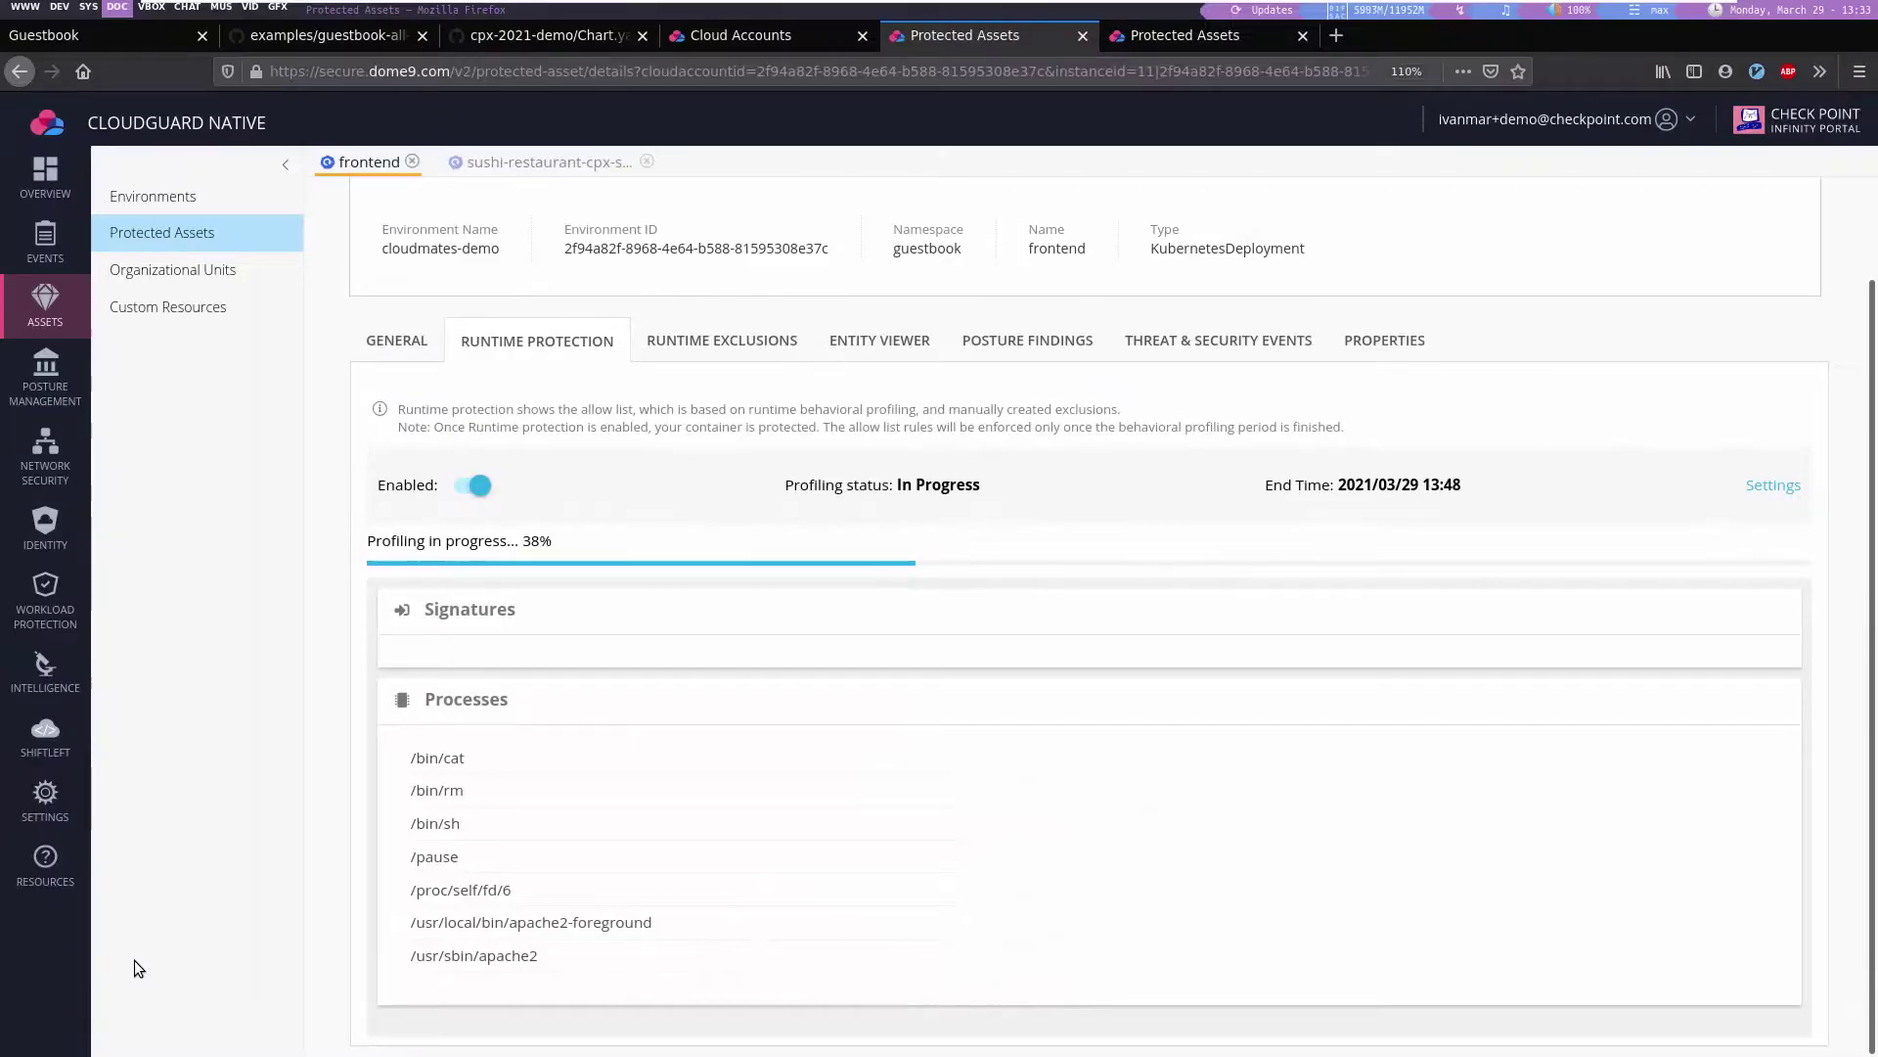
Switch to the CPX Sushi restaurant website in Chrome and highlight the /cgi-bin/menu path in the intro text.
key("super+4")
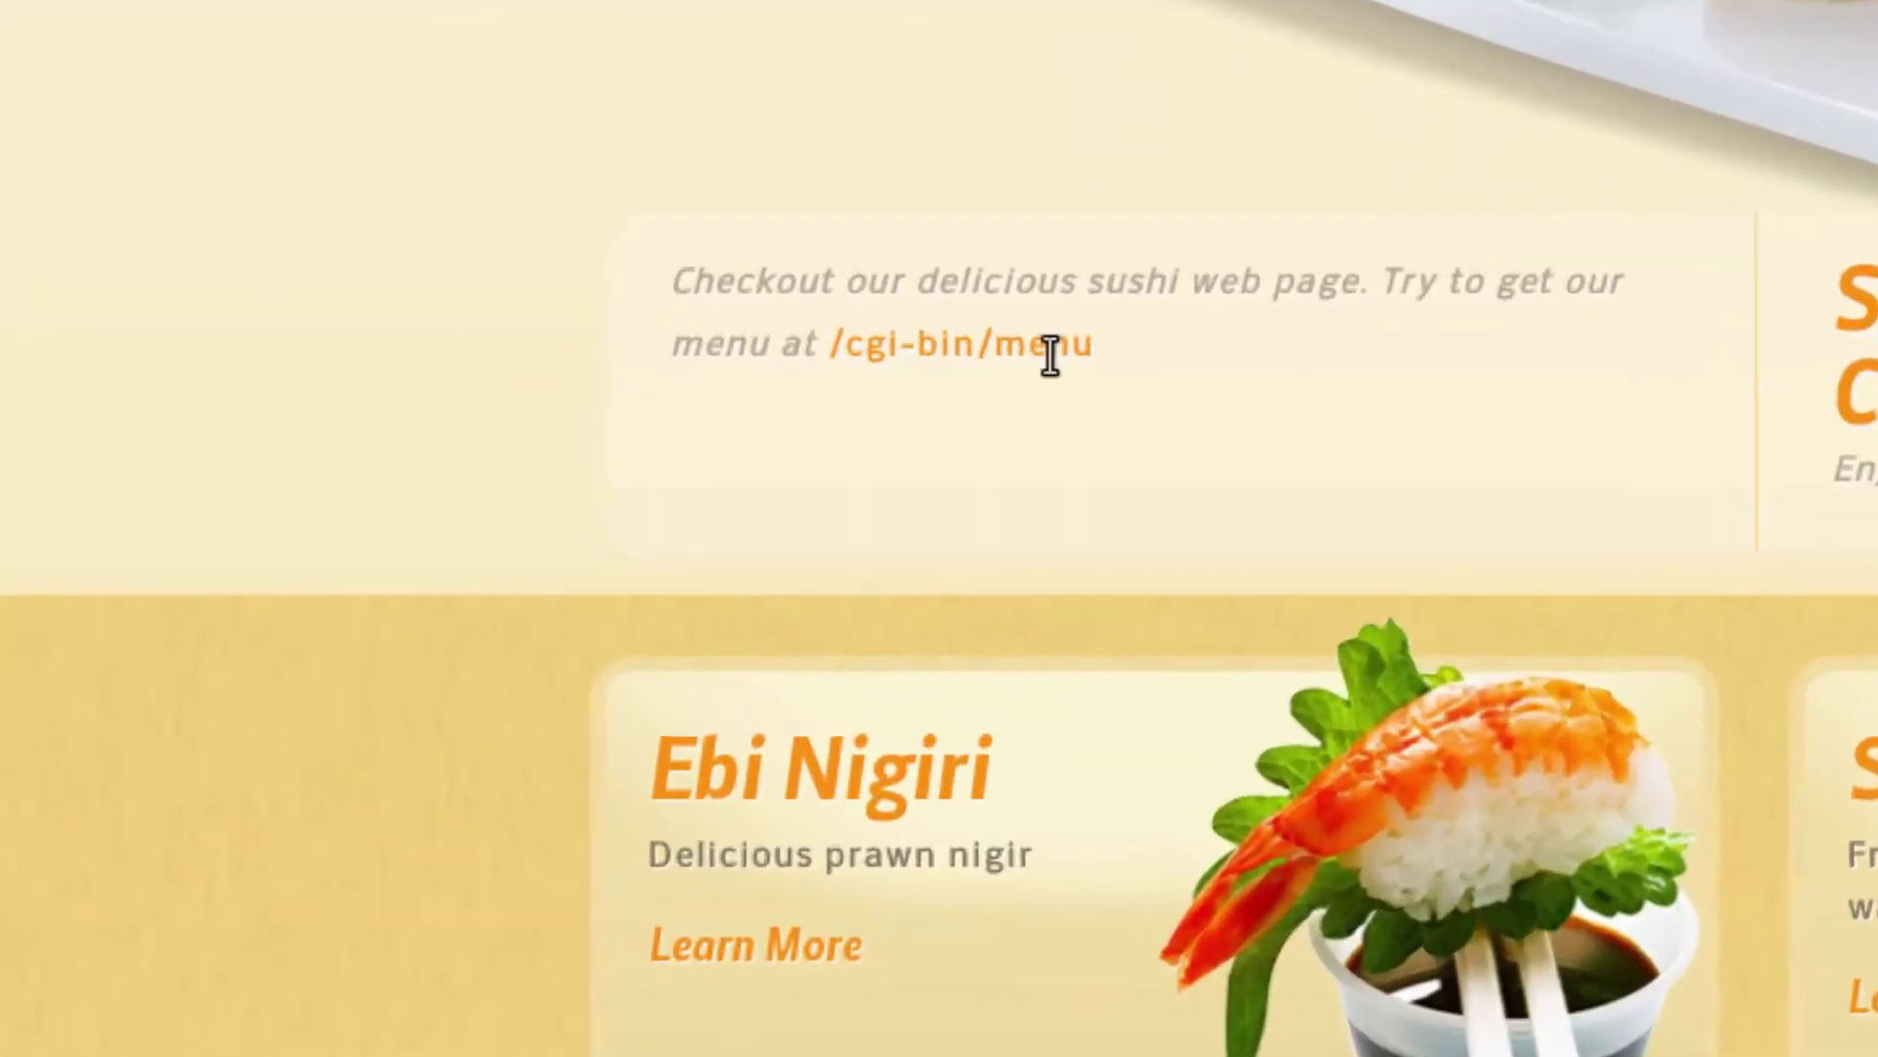
left_click_drag(685, 708, 590, 718)
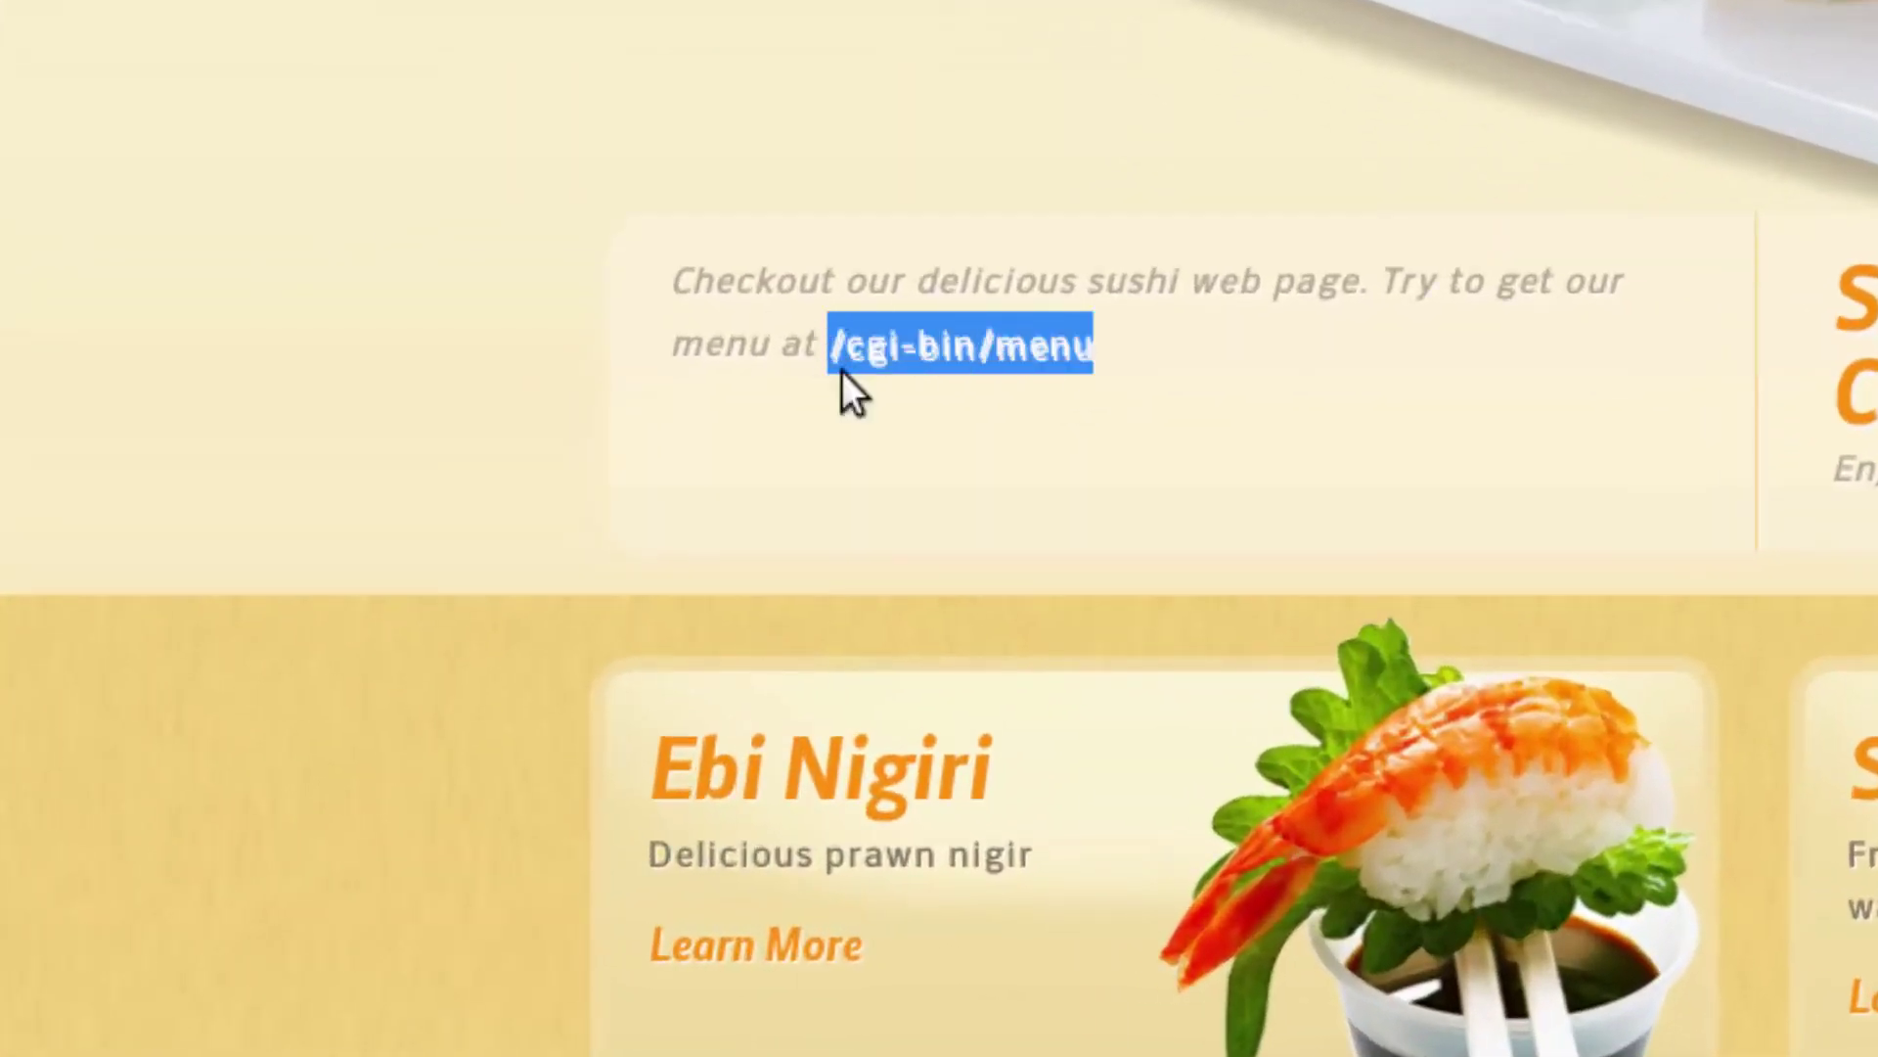
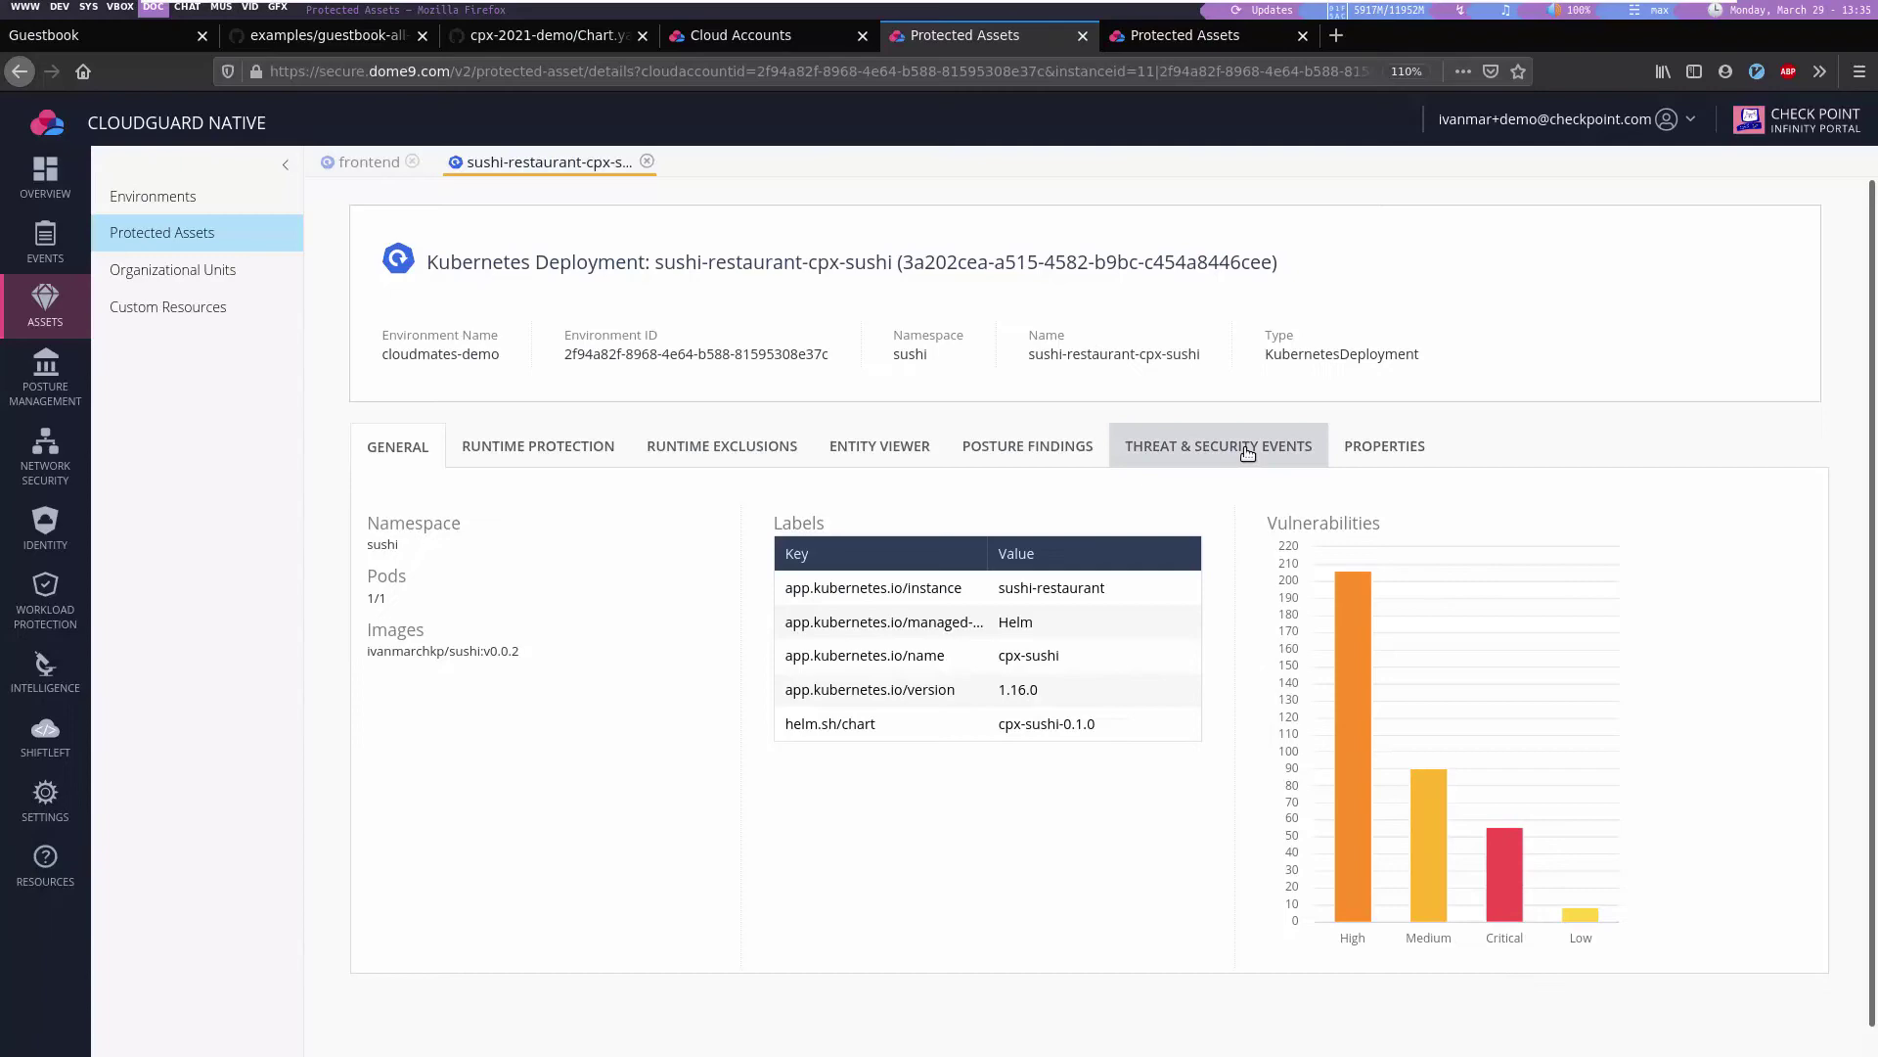
Review the threat and security events of the sushi-restaurant-cpx-sushi deployment and open the list of all security events.
left_click(1247, 450)
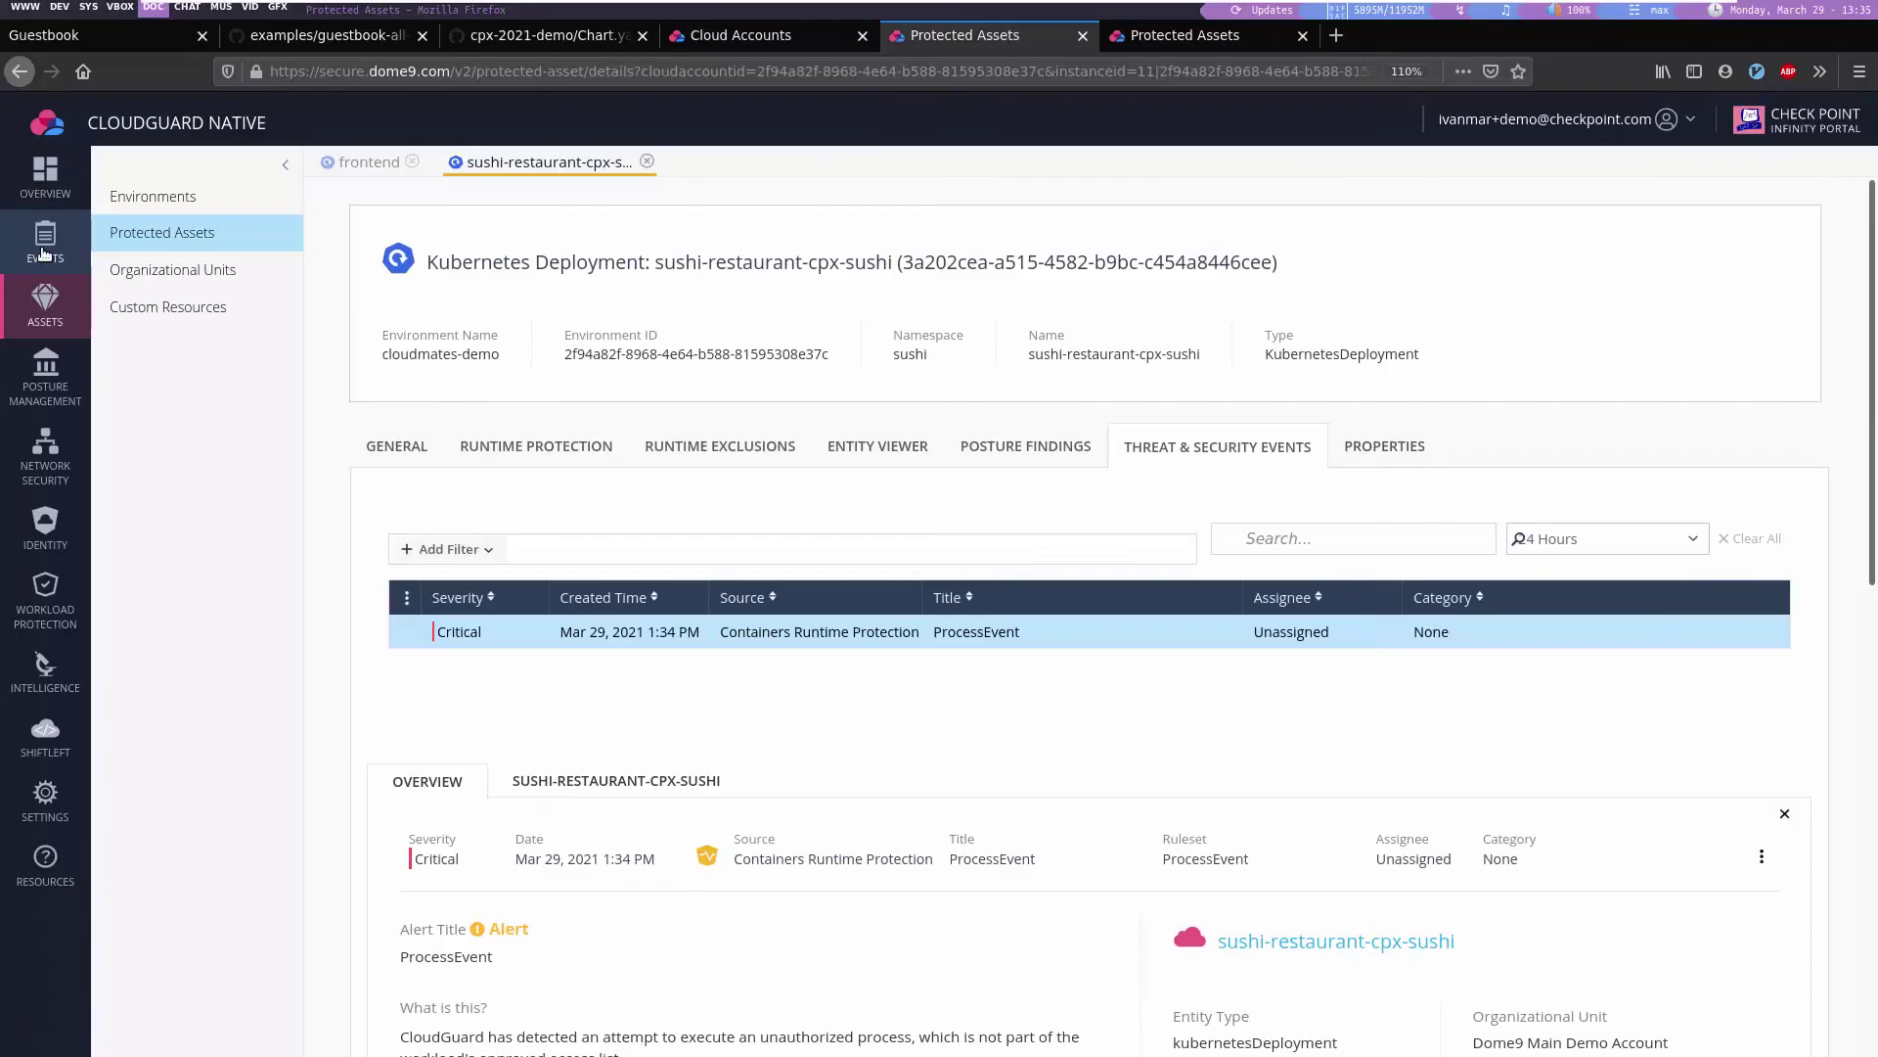
left_click(44, 244)
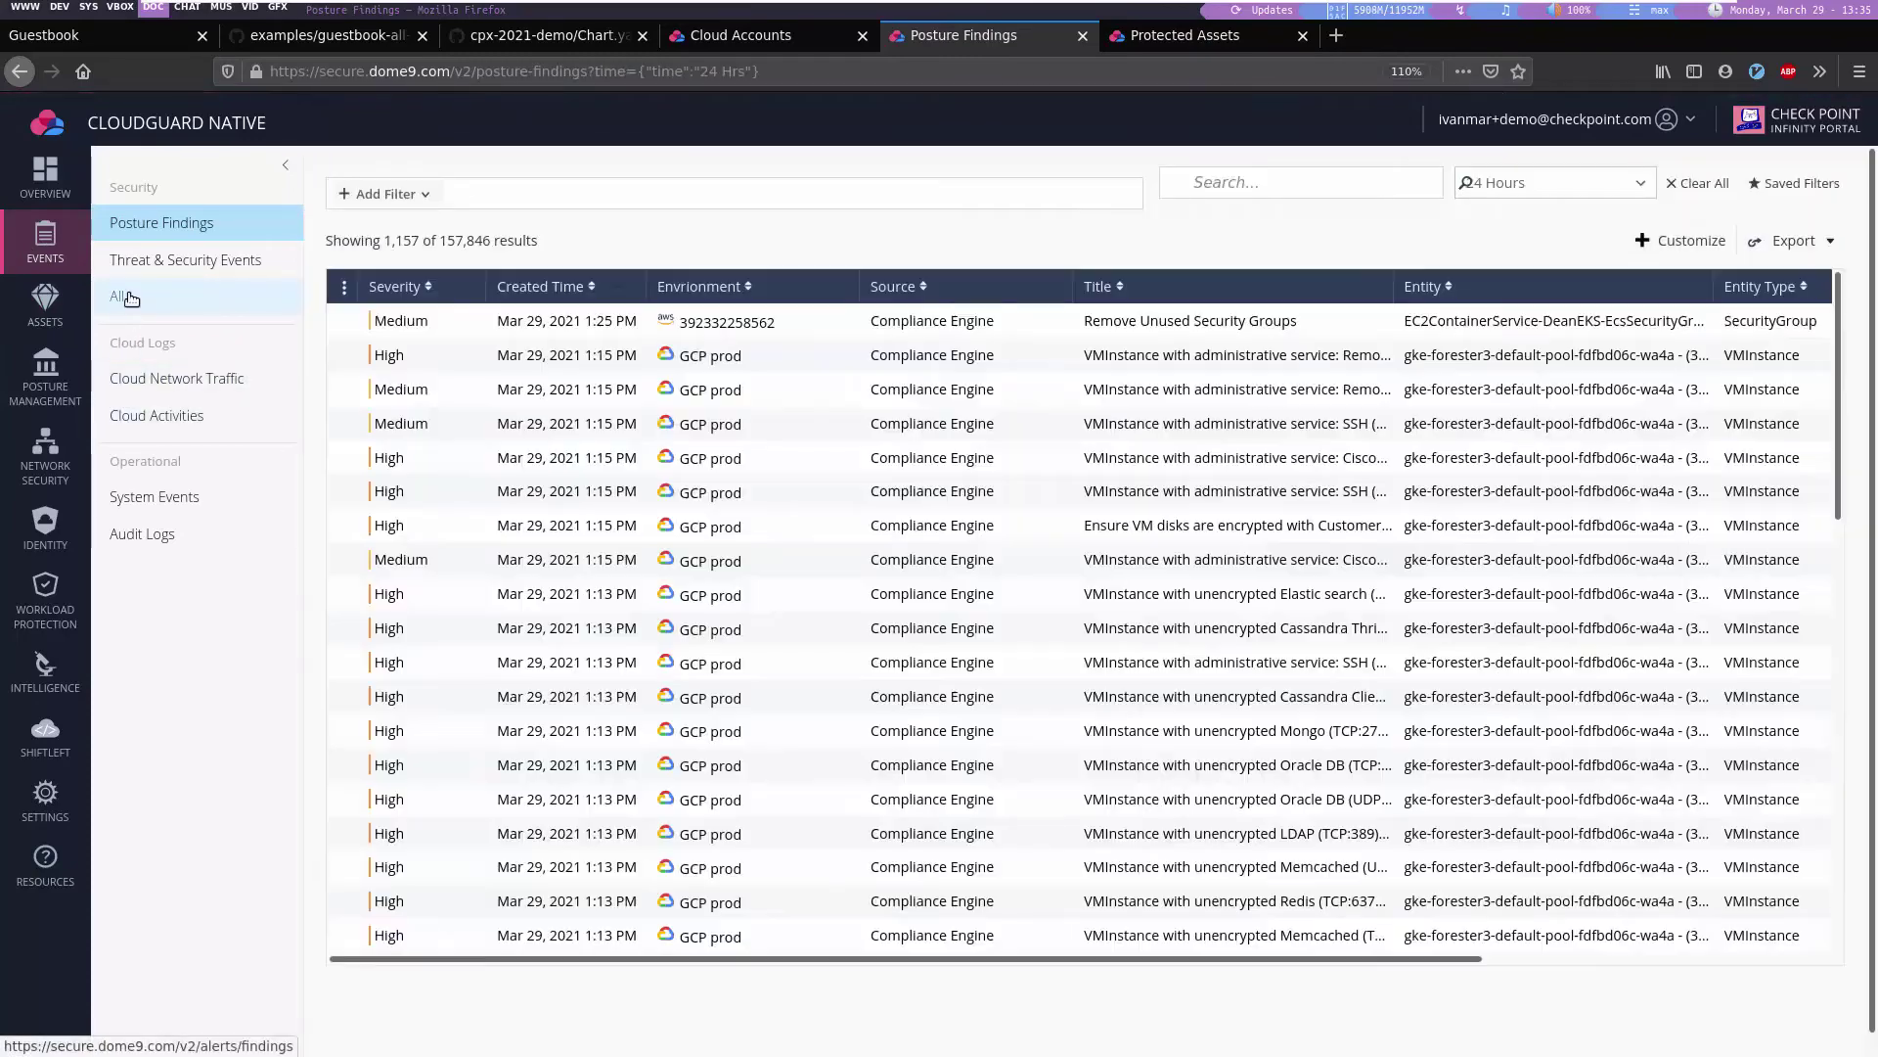
left_click(130, 299)
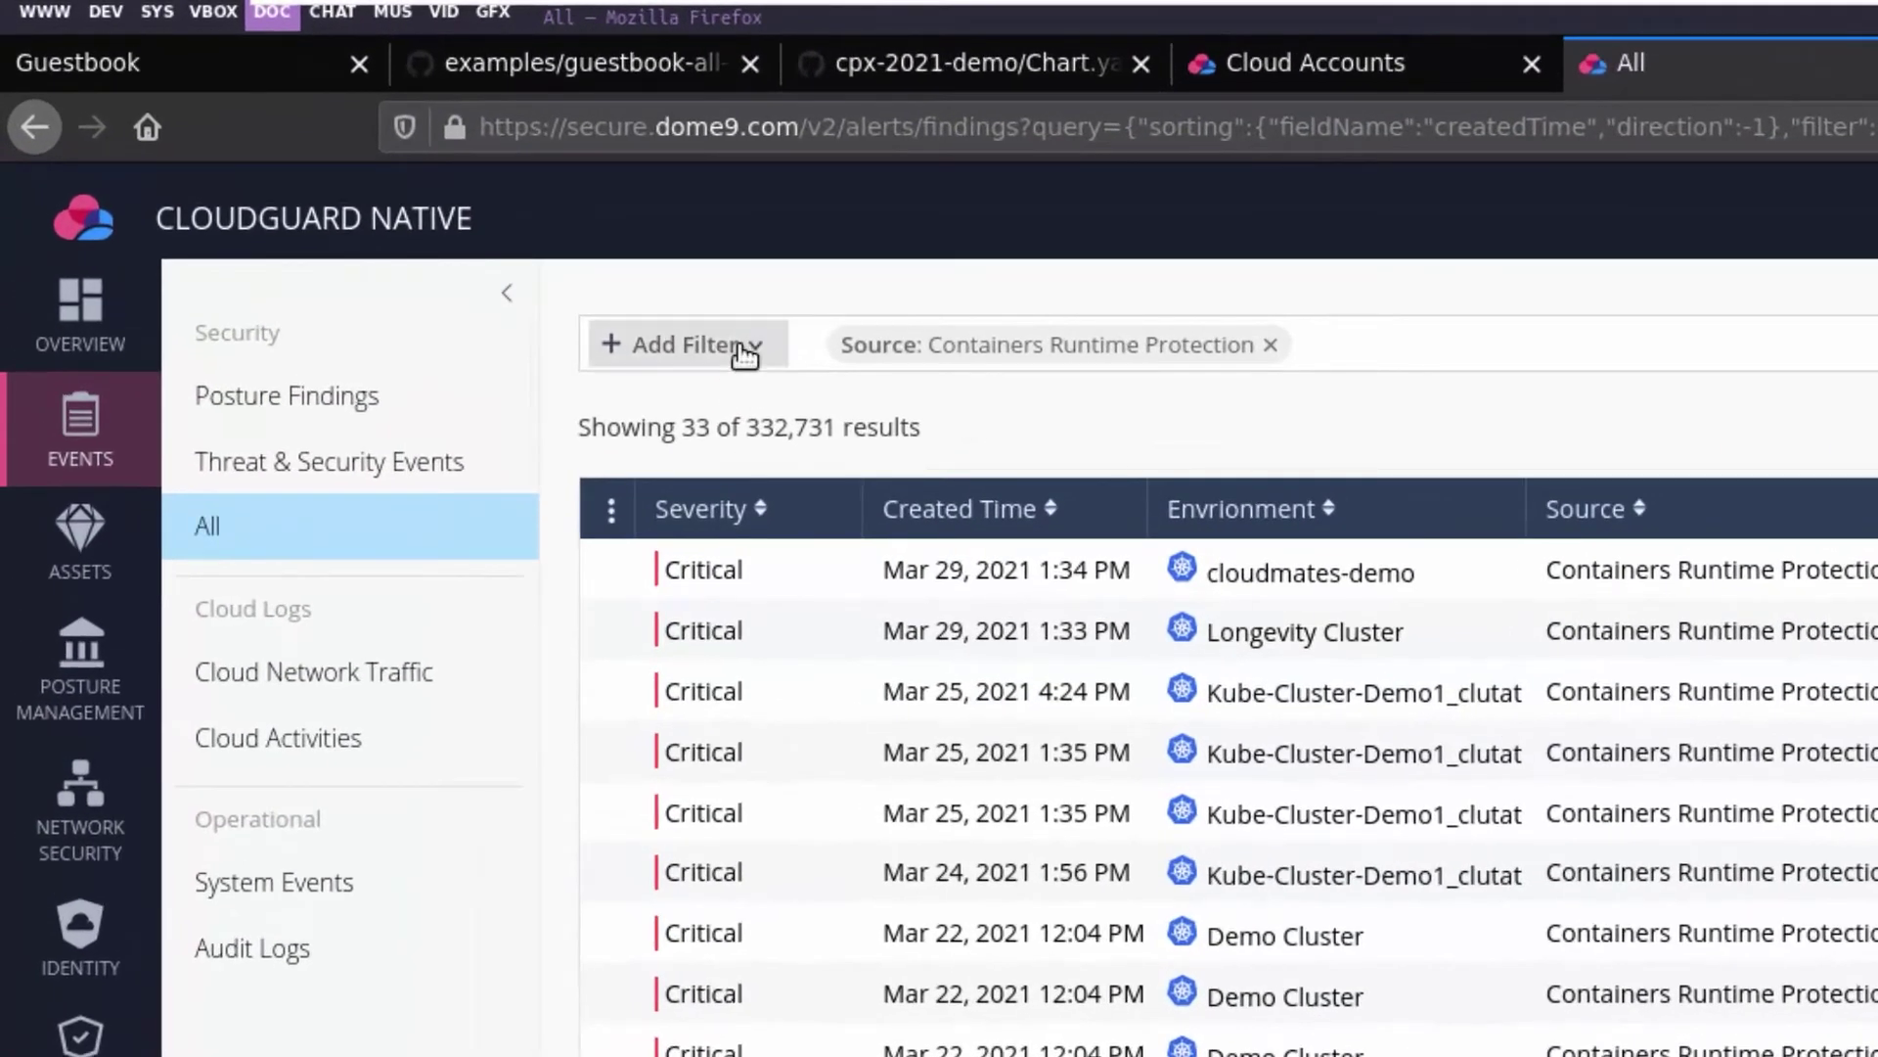
Filter the list of all events by the environment cloudmates-demo.
left_click(448, 213)
scroll(650, 771, "down", 2)
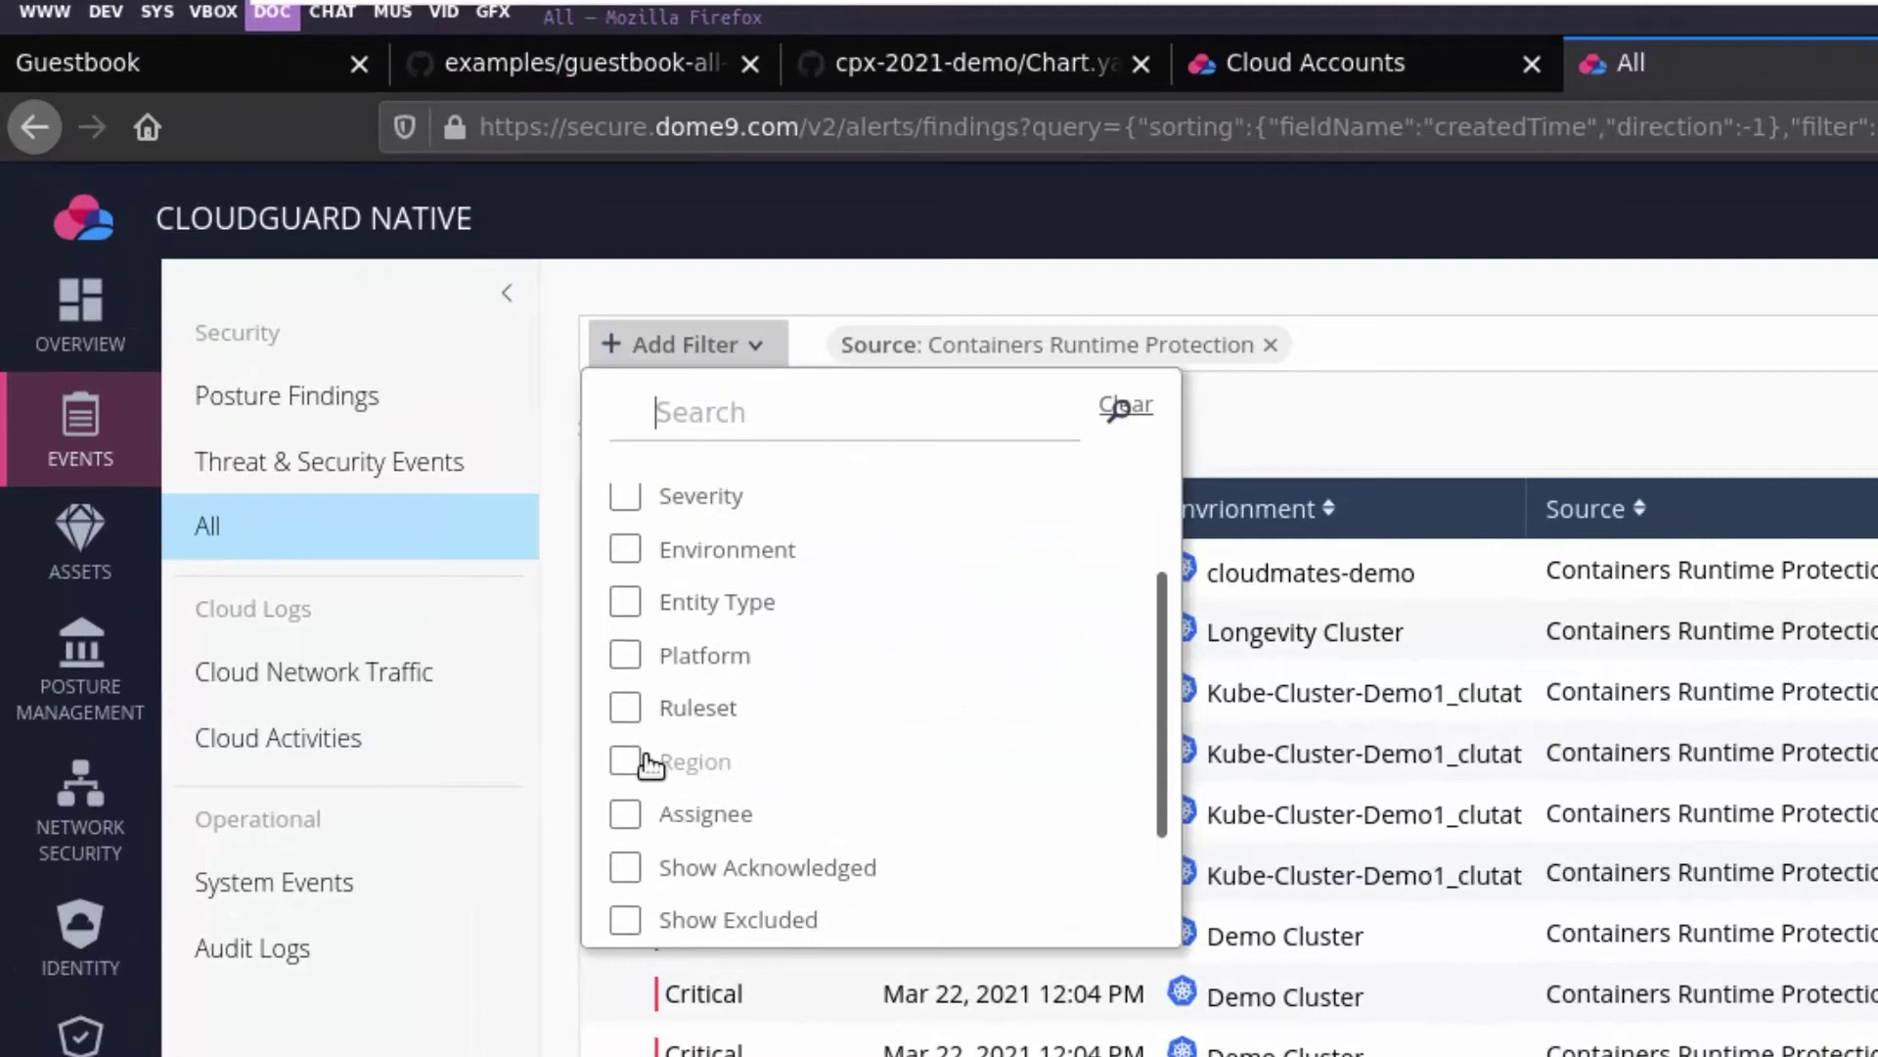
left_click(618, 677)
left_click(886, 694)
left_click(374, 978)
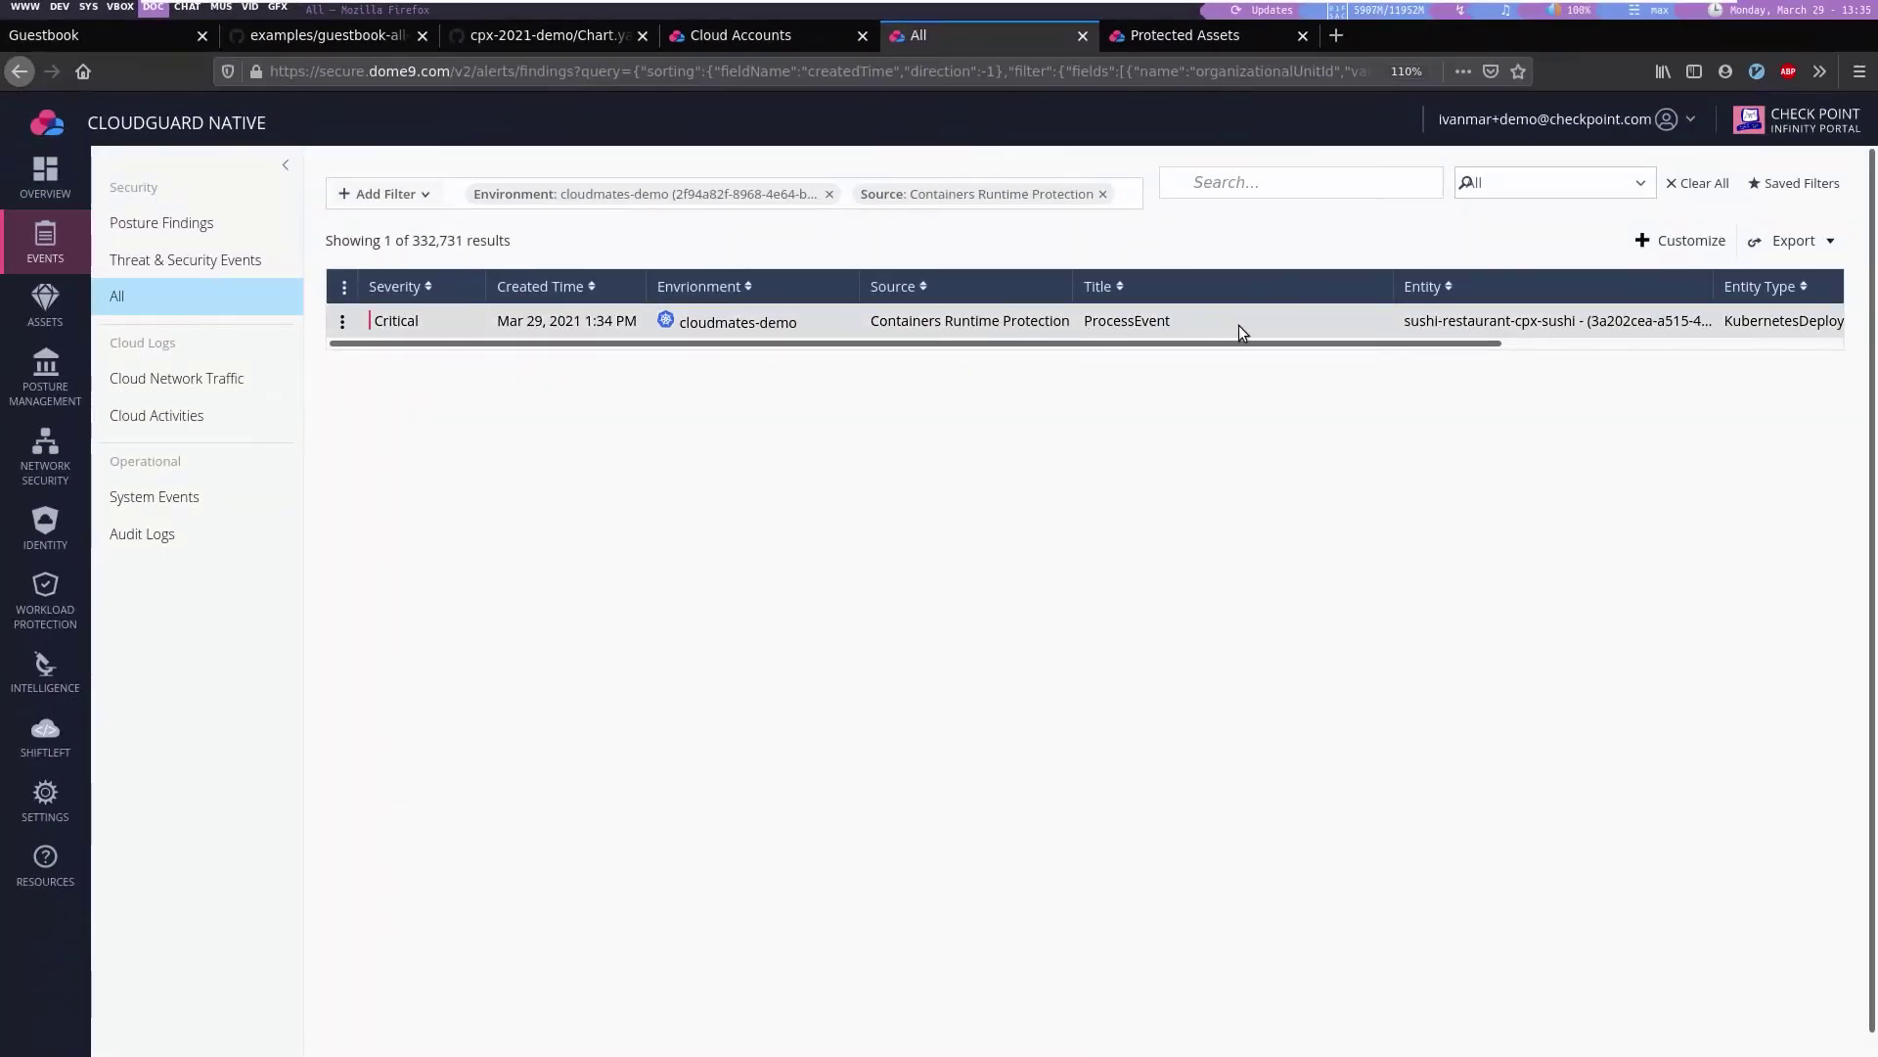
Examine the ProcessEvent alert for sushi-restaurant-cpx-sushi, including the workload profile, the detected process and its call stack.
left_click(1238, 325)
left_click_drag(1874, 376, 1866, 499)
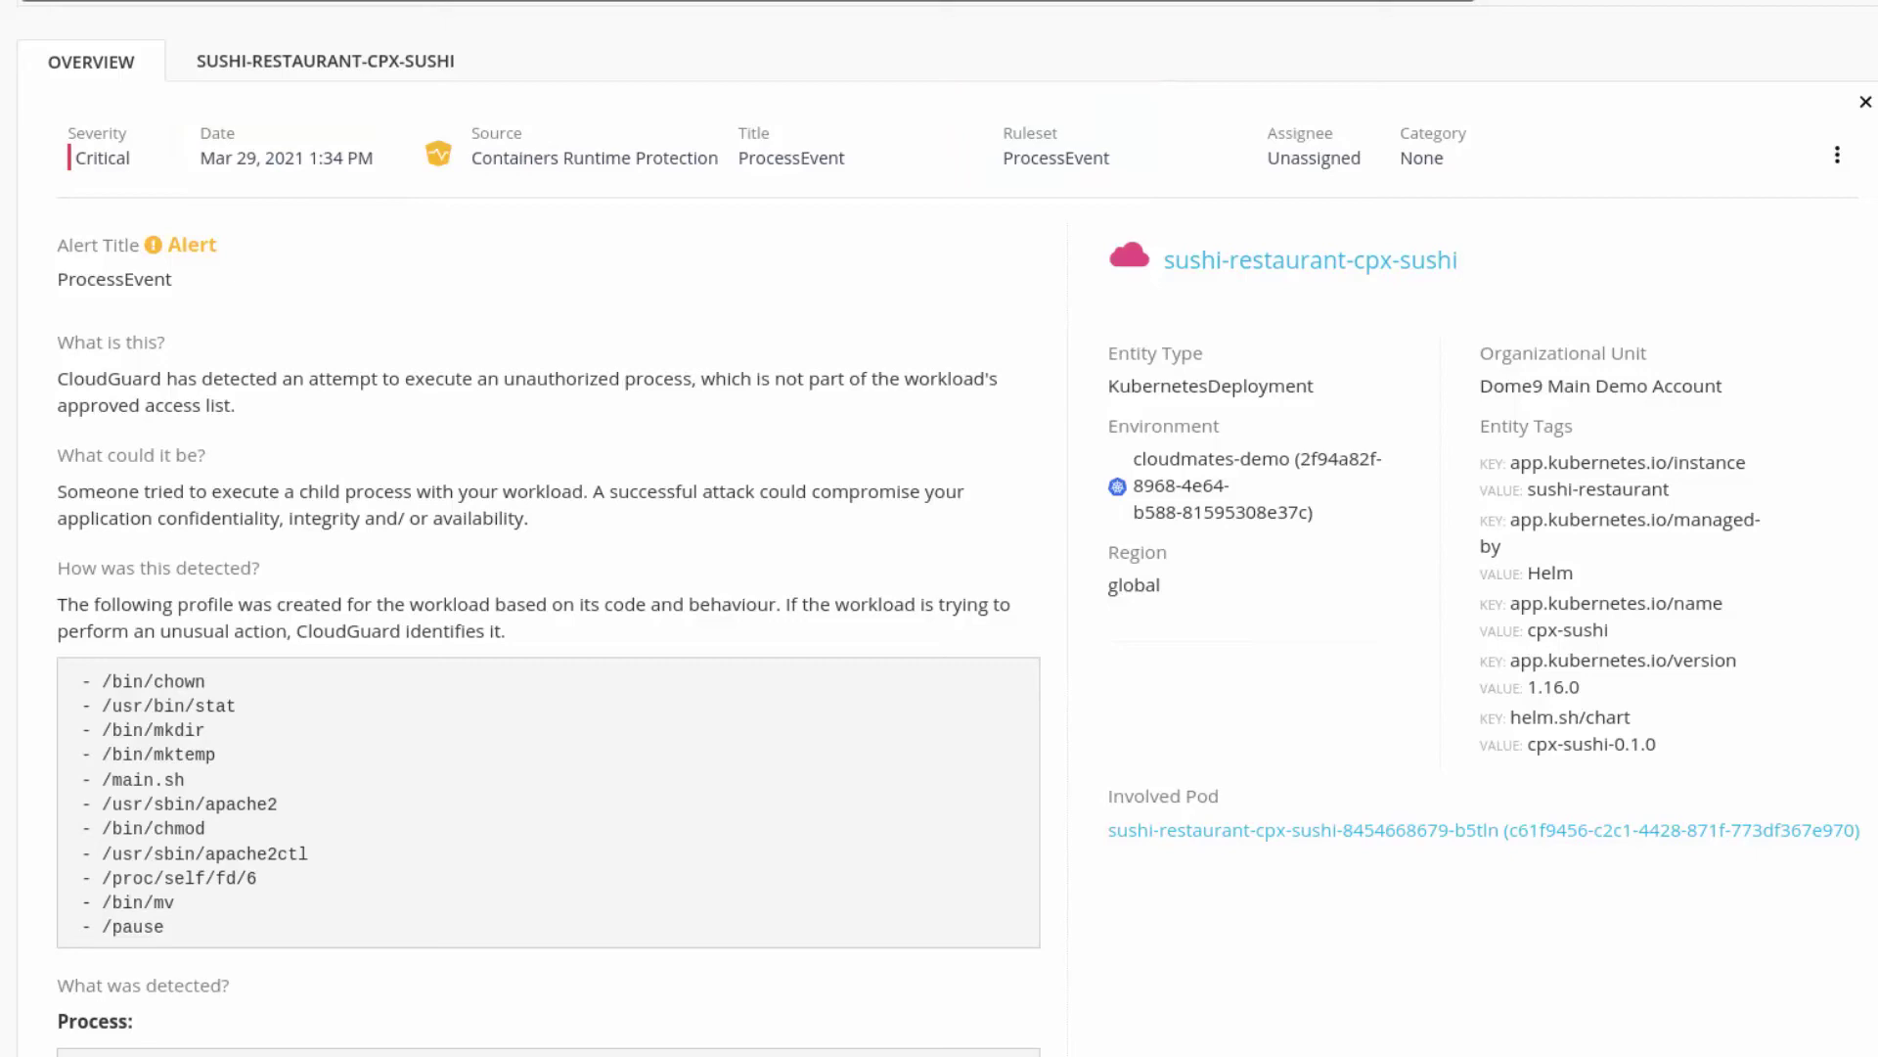
scroll(939, 528, "down", 3)
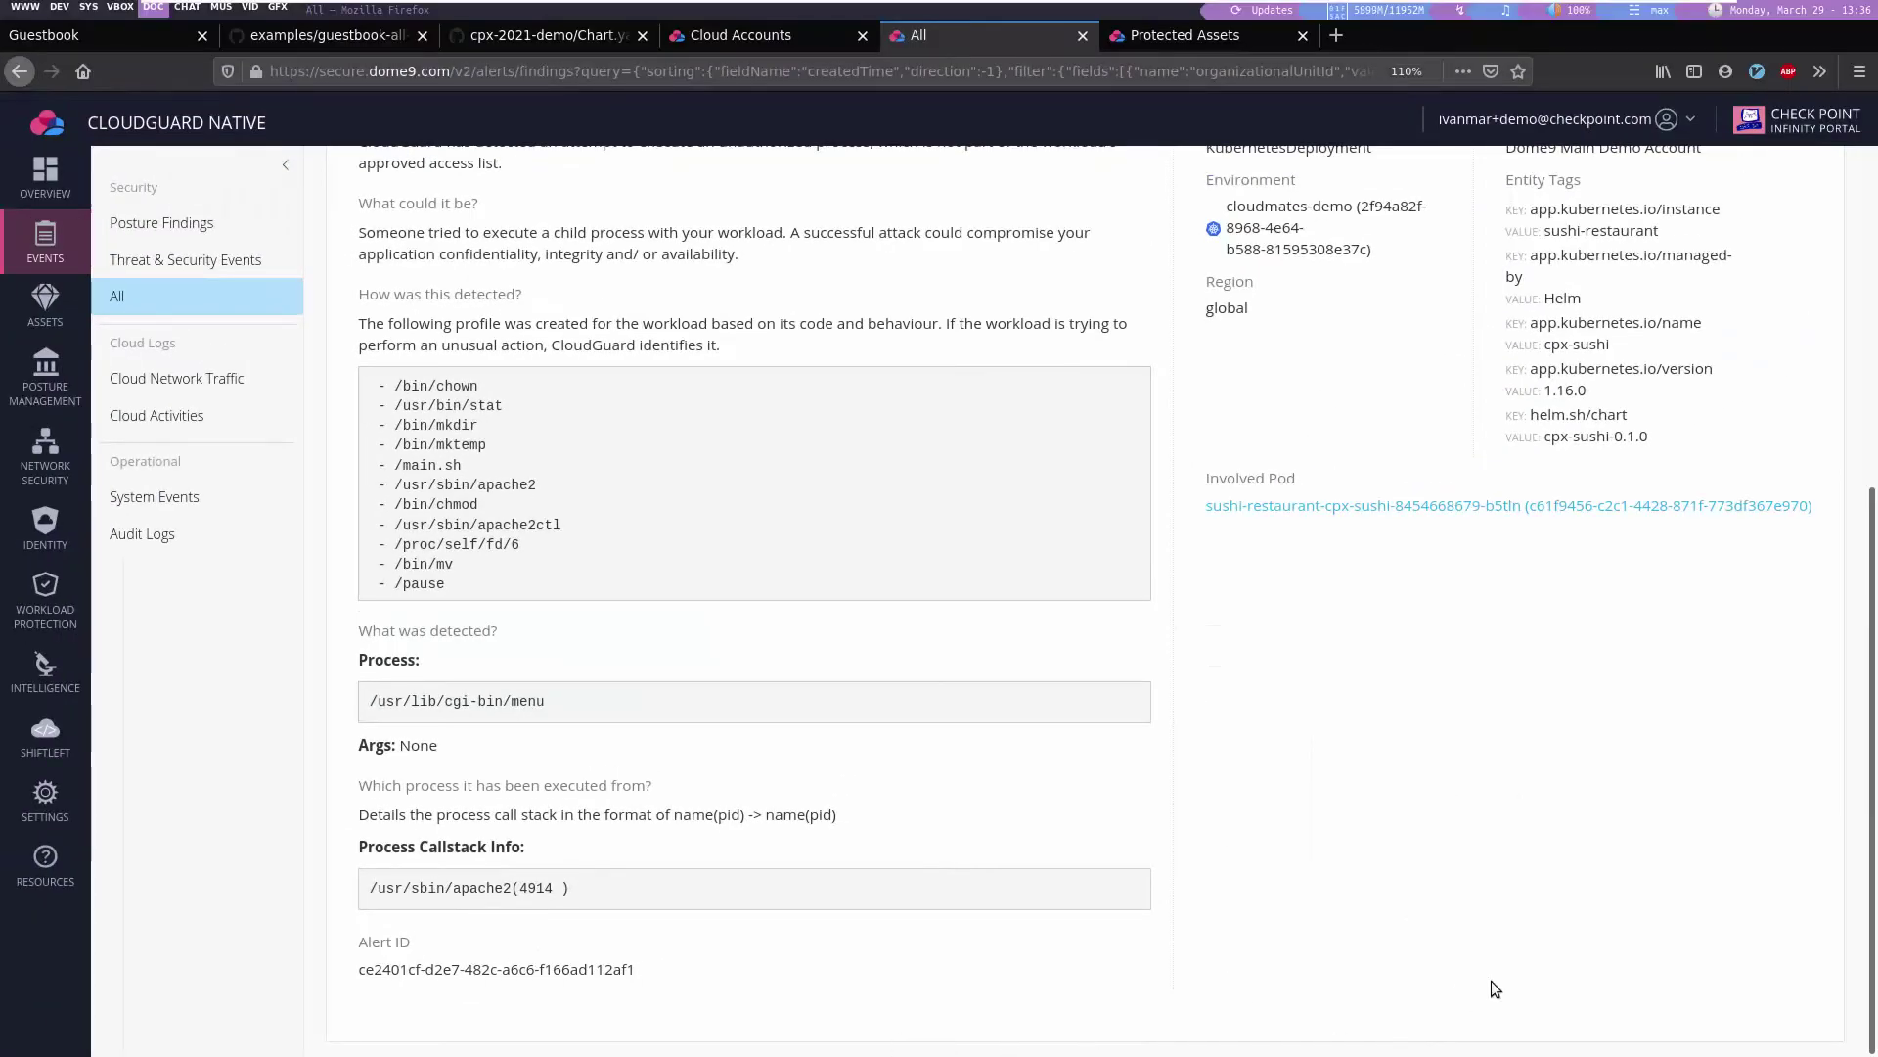
scroll(1488, 989, "up", 5)
Remove the environment filter and examine the MaliciousBehaviorSignatureEvent alert of the cpappsec-ingress-ctl pod, including its signature and matched behavior.
left_click(828, 194)
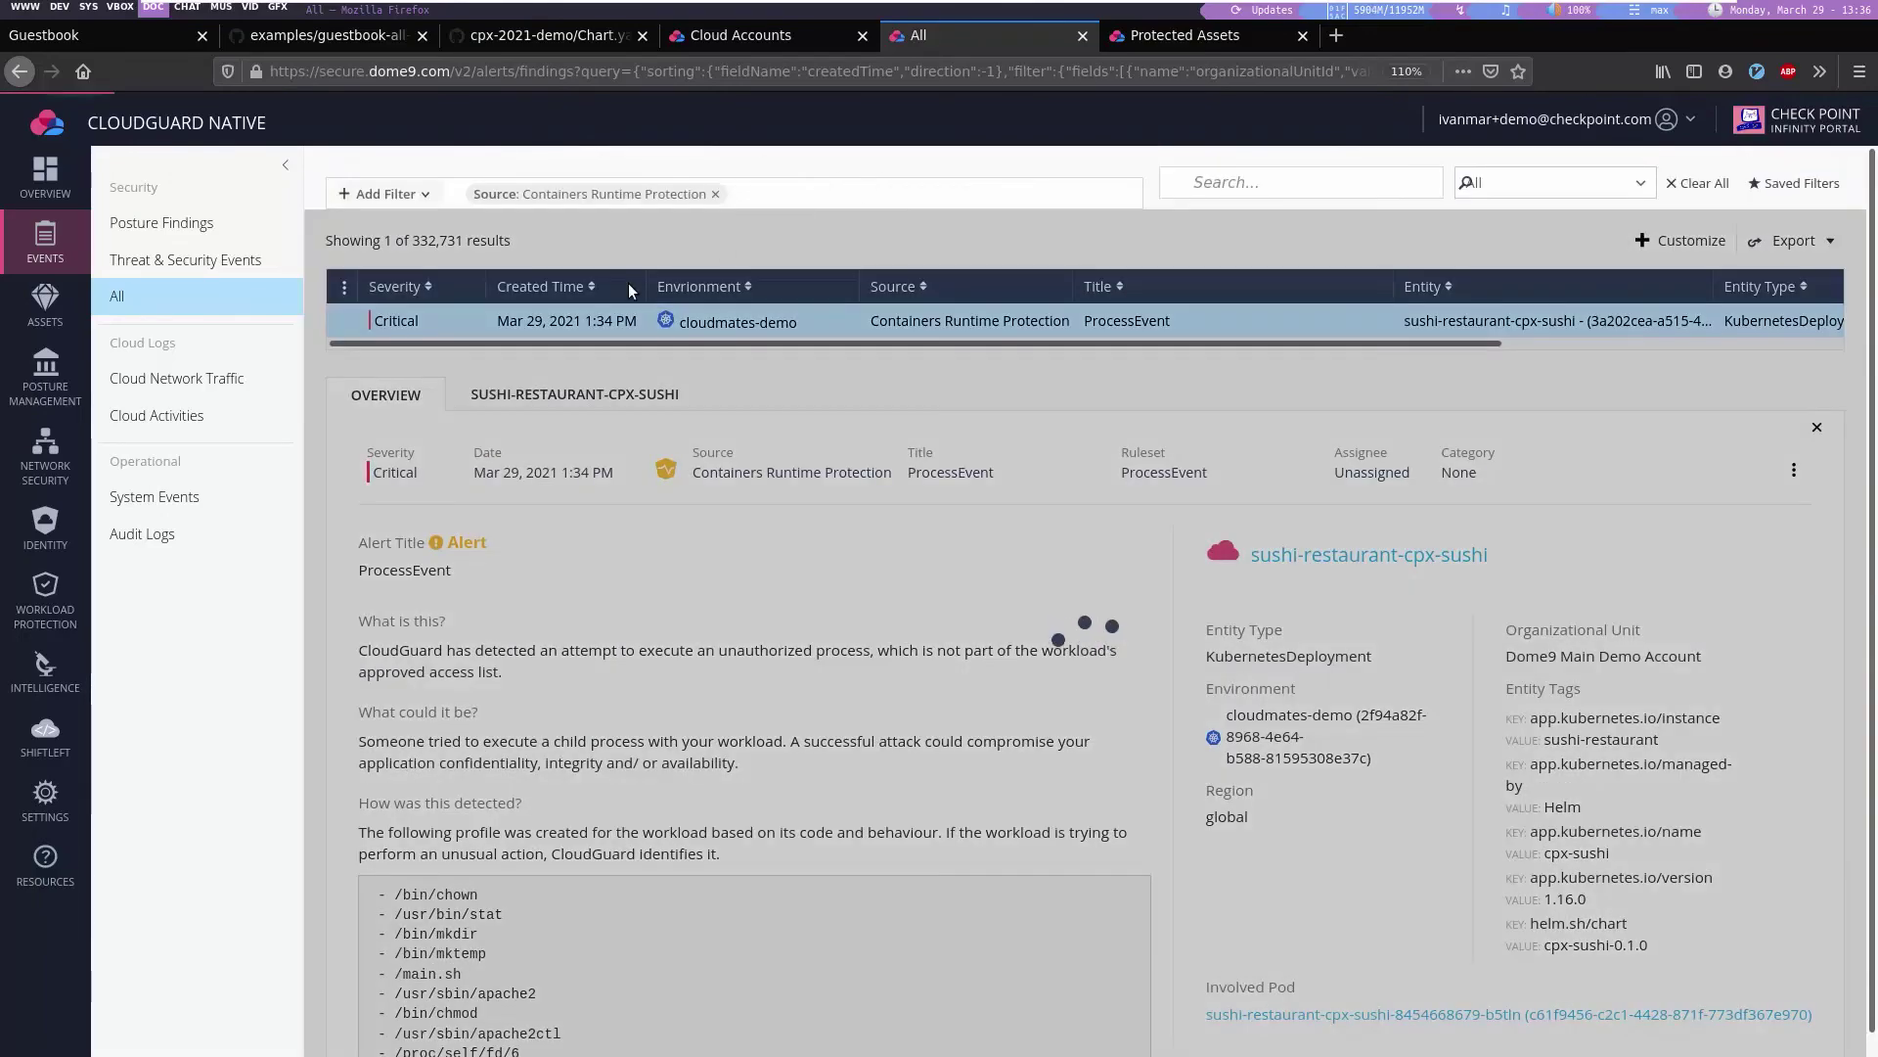
left_click(445, 457)
scroll(1260, 771, "down", 1)
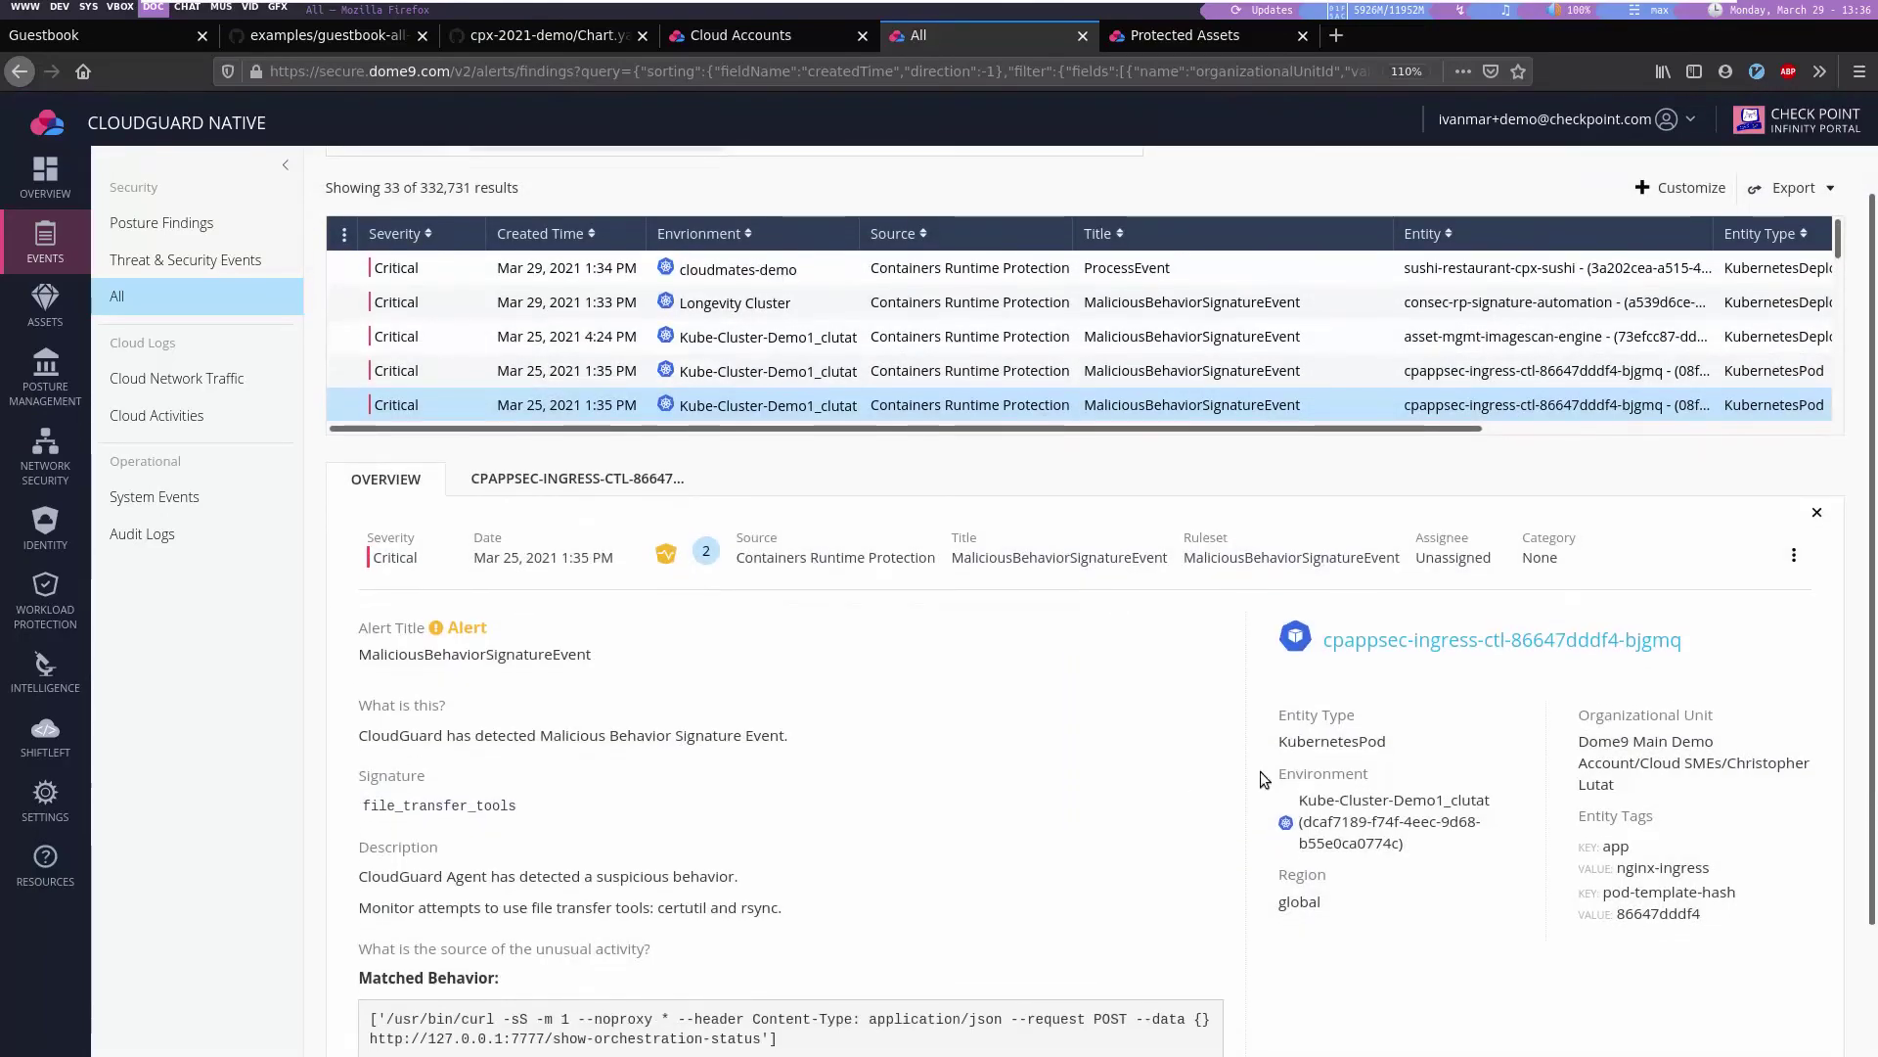
scroll(1029, 811, "down", 2)
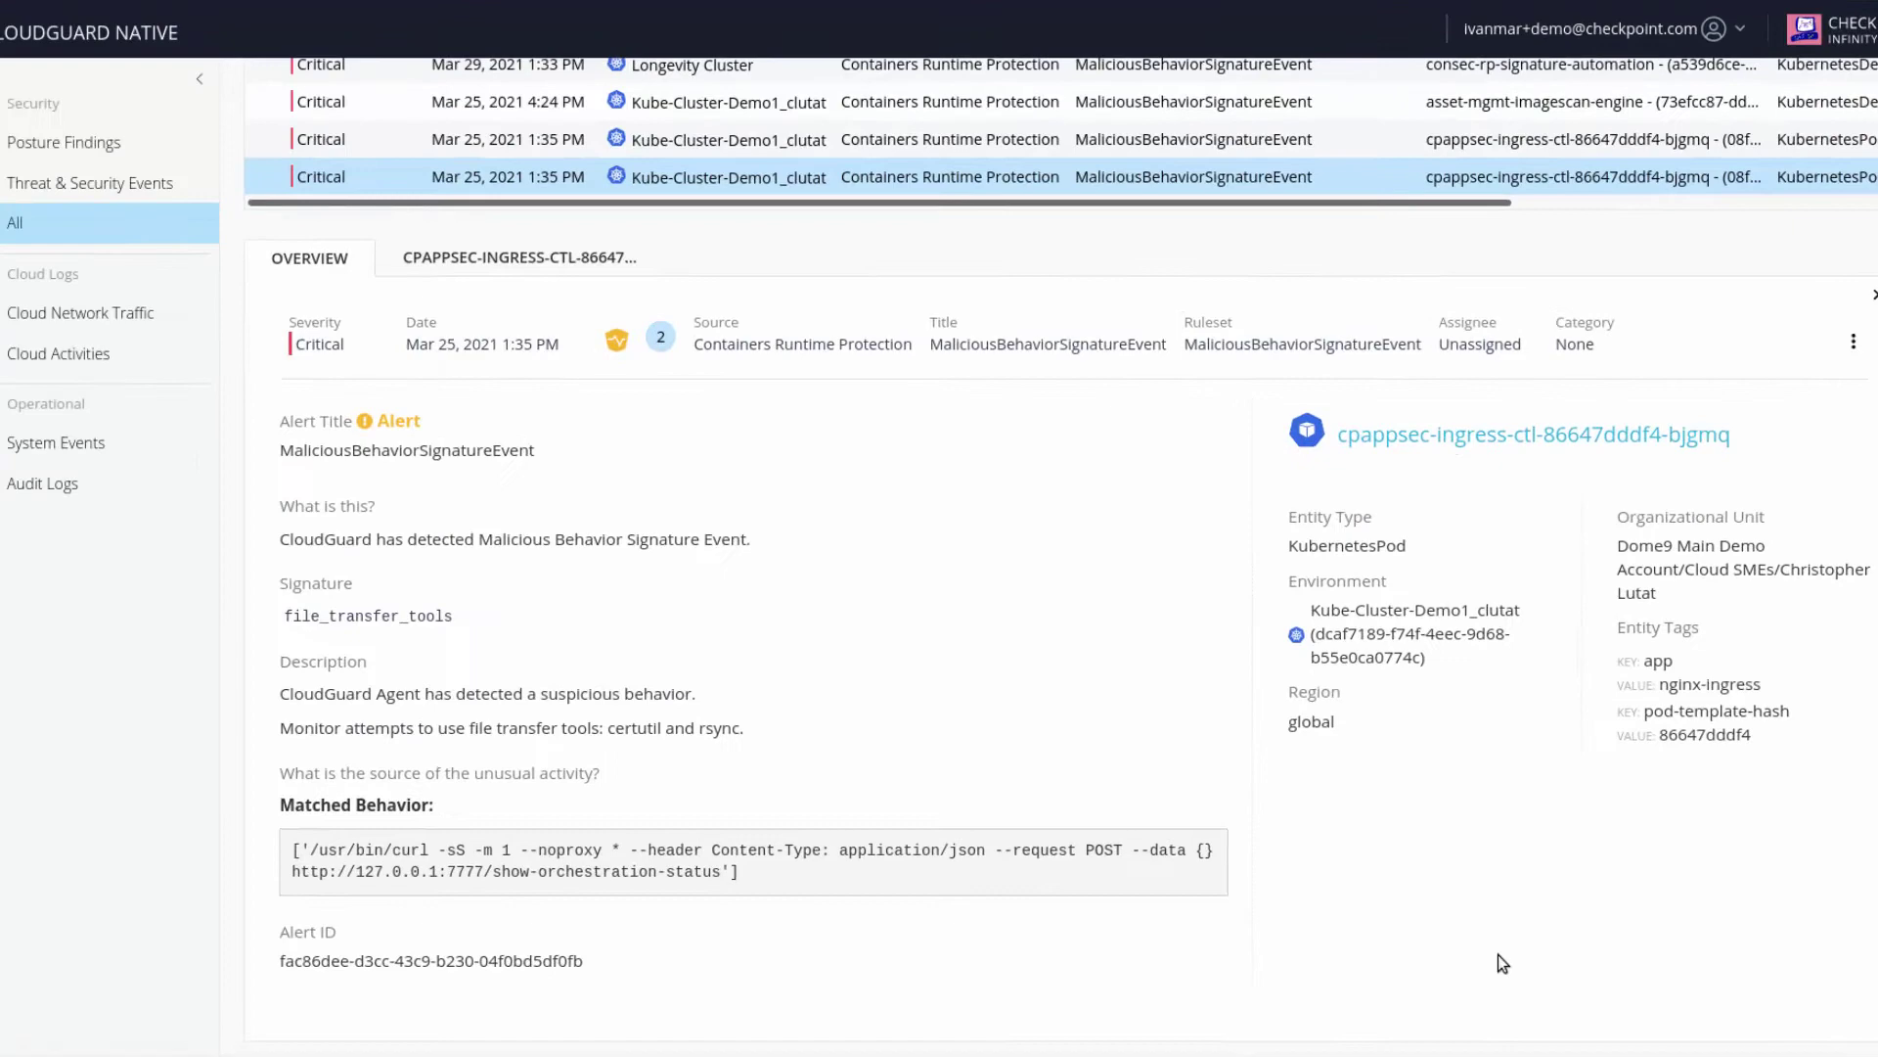